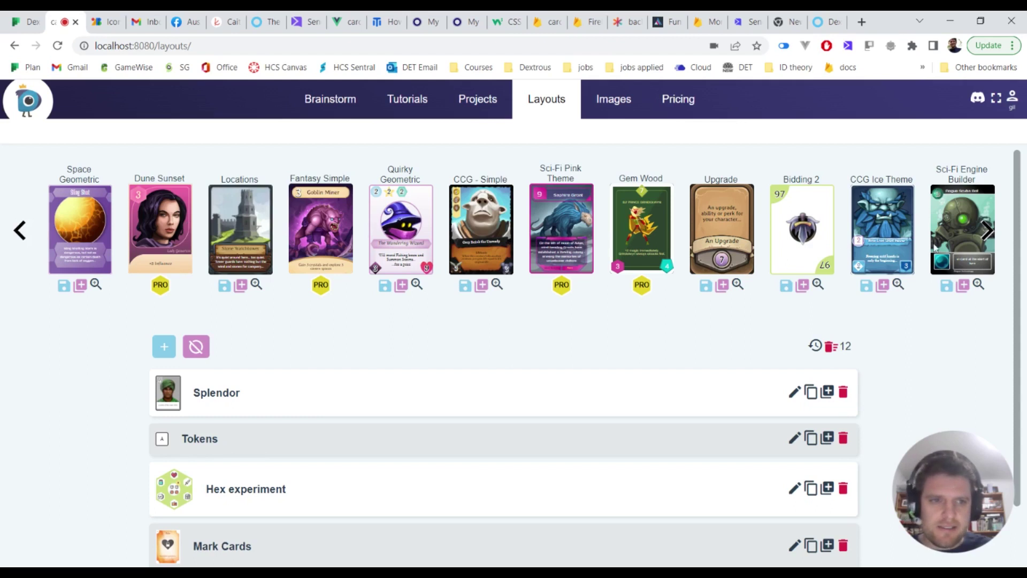
Upload eight image files into the fantasy characters folder of the personal images and dismiss the upload dialog
{"action": "left_click", "coordinate": [616, 106]}
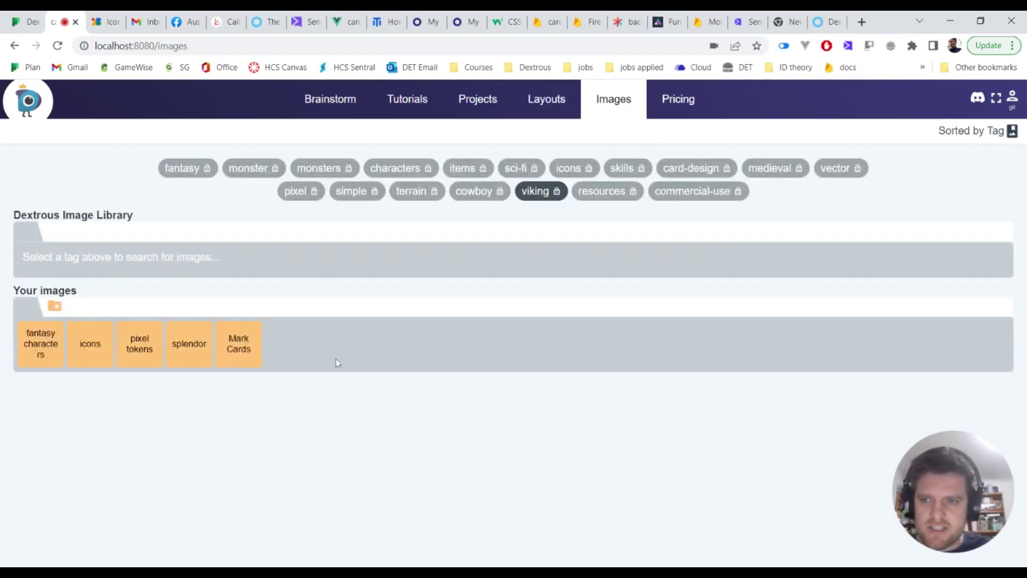
{"action": "left_click", "coordinate": [38, 347]}
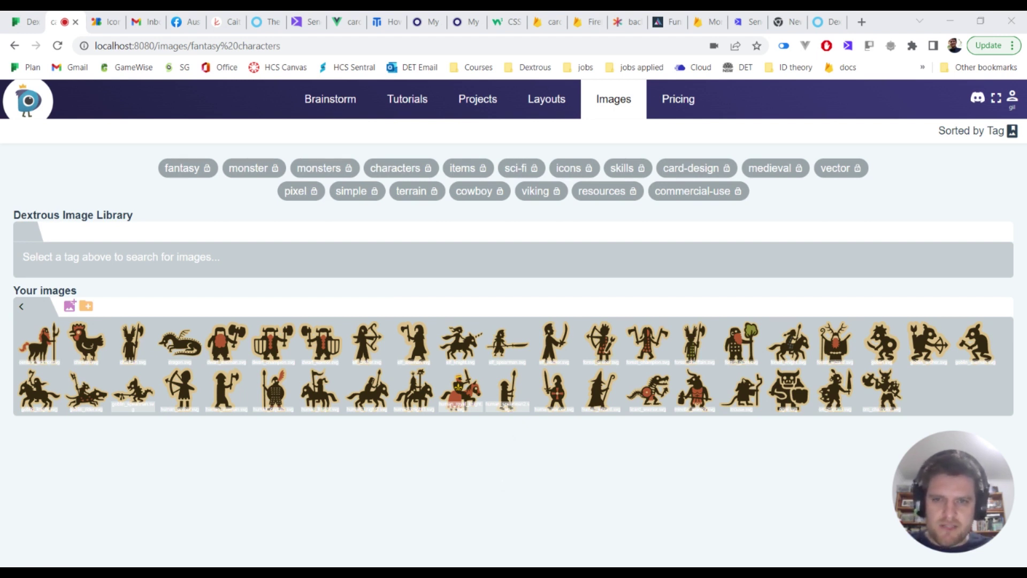
{"action": "left_click_drag", "start_coordinate": [513, 454], "coordinate": [507, 404]}
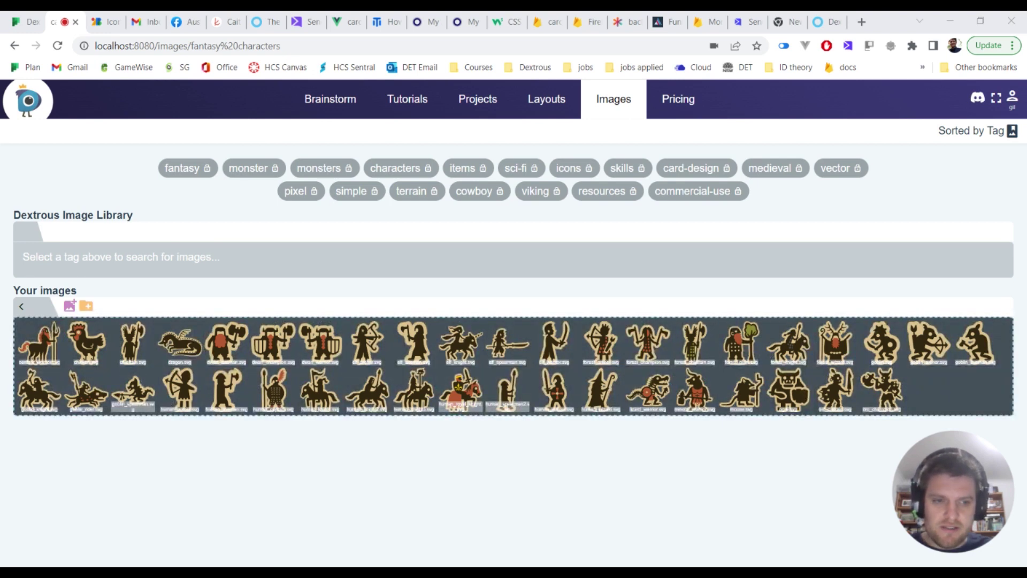
{"action": "left_click_drag", "start_coordinate": [507, 404], "coordinate": [718, 355]}
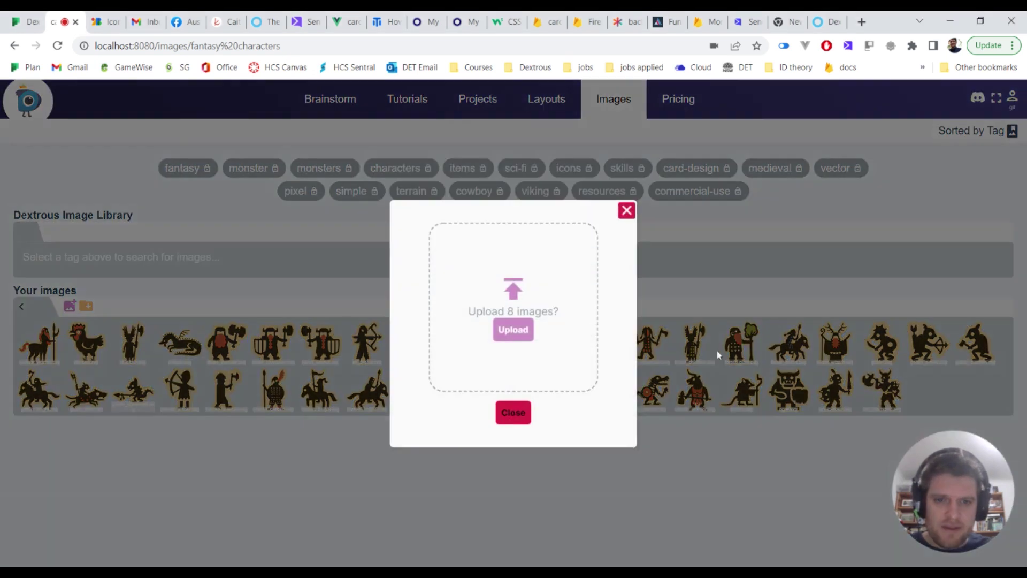
{"action": "left_click", "coordinate": [522, 334]}
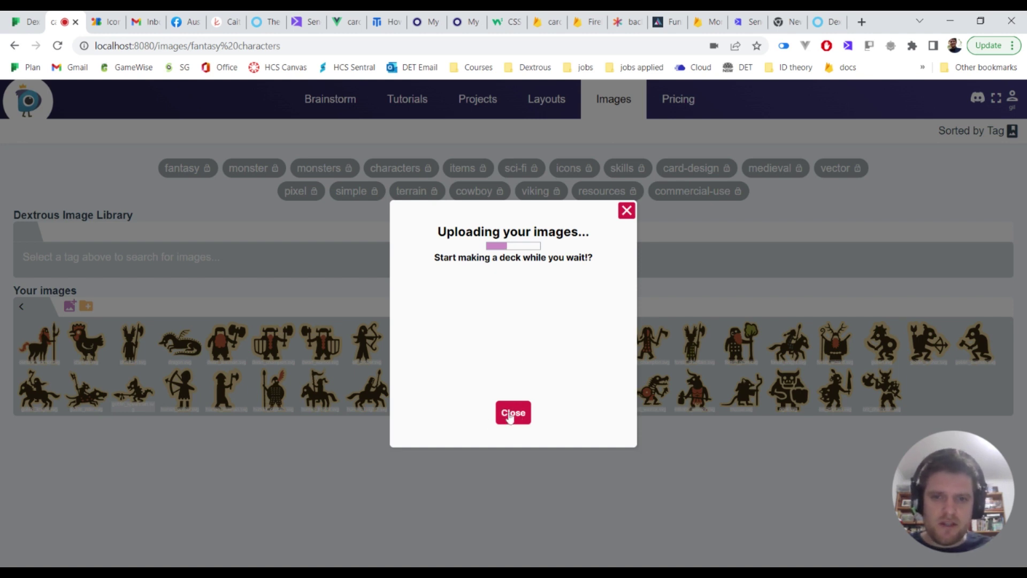
{"action": "left_click", "coordinate": [510, 416]}
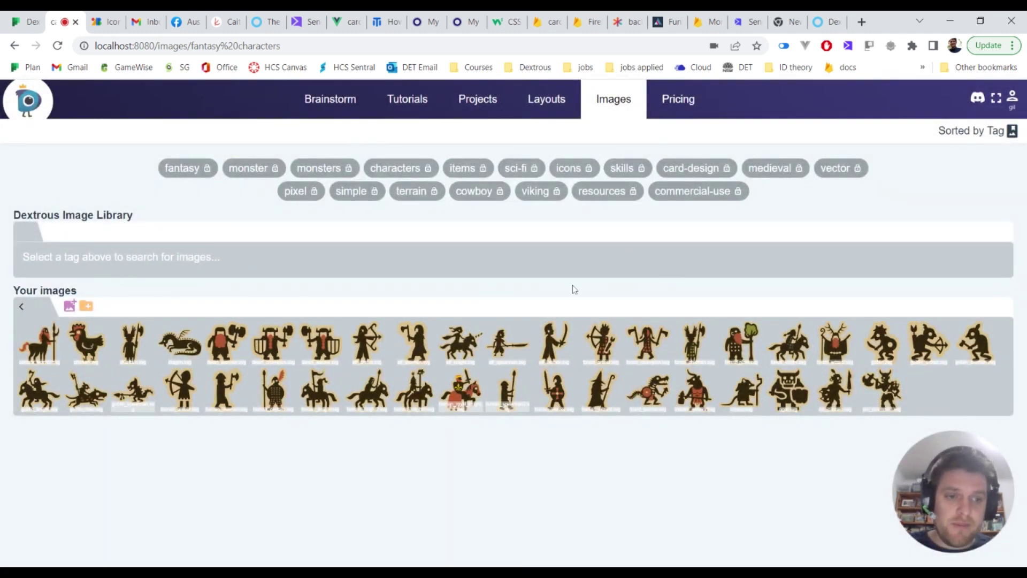
Save the Fantasy Sillouettes - v2 template from the layout gallery to the personal layouts
{"action": "left_click", "coordinate": [548, 103]}
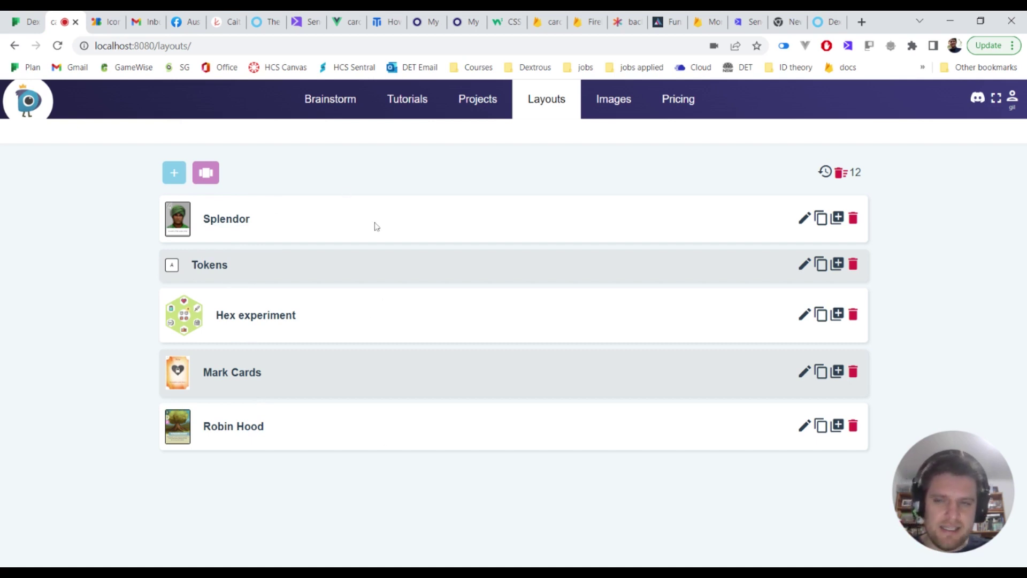
{"action": "left_click", "coordinate": [205, 173]}
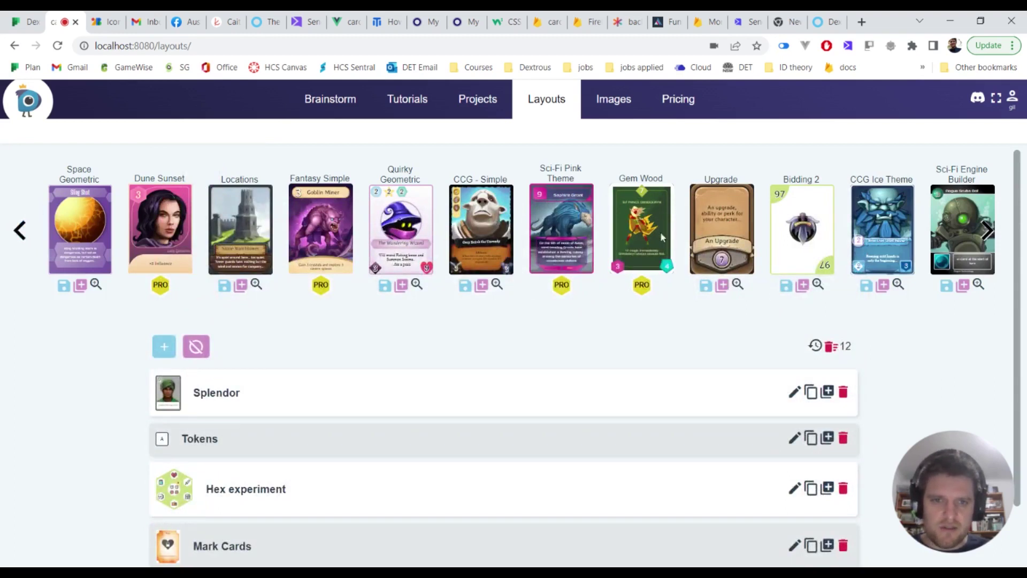
{"action": "scroll", "coordinate": [663, 238], "scroll_direction": "right", "scroll_amount": 3}
{"action": "scroll", "coordinate": [676, 235], "scroll_direction": "right", "scroll_amount": 3}
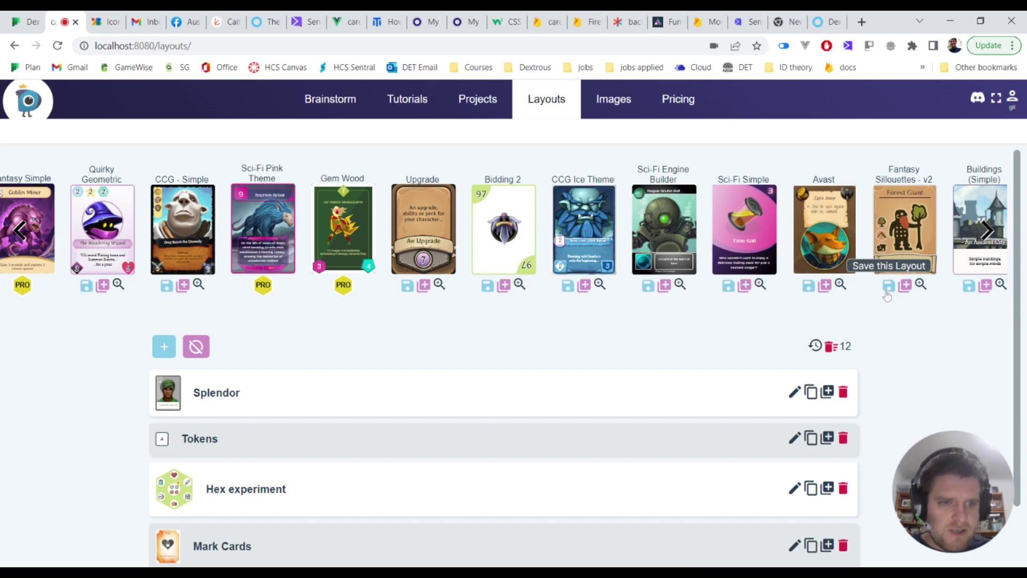
{"action": "scroll", "coordinate": [887, 291], "scroll_direction": "right", "scroll_amount": 5}
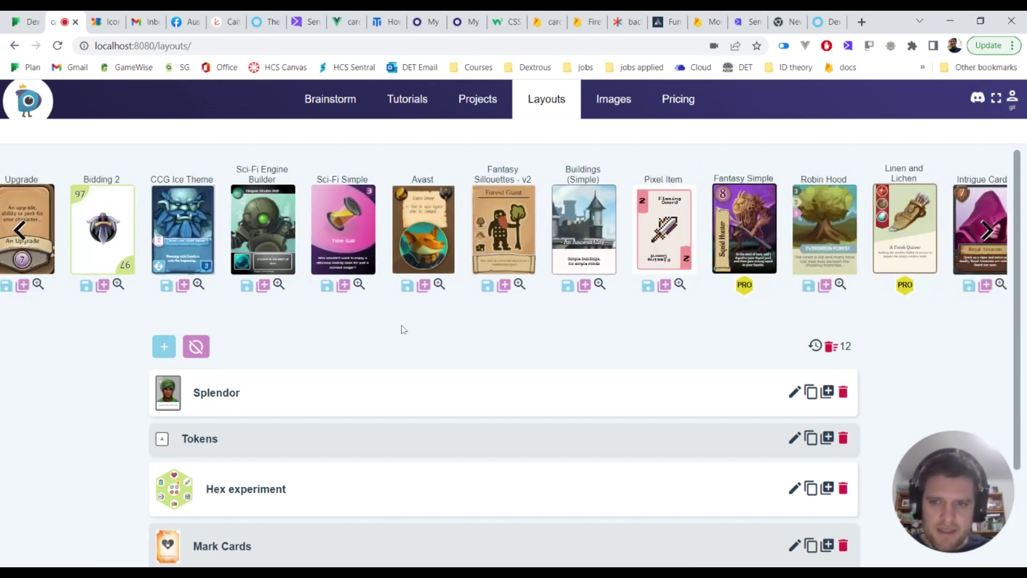
{"action": "scroll", "coordinate": [471, 278], "scroll_direction": "down", "scroll_amount": 2}
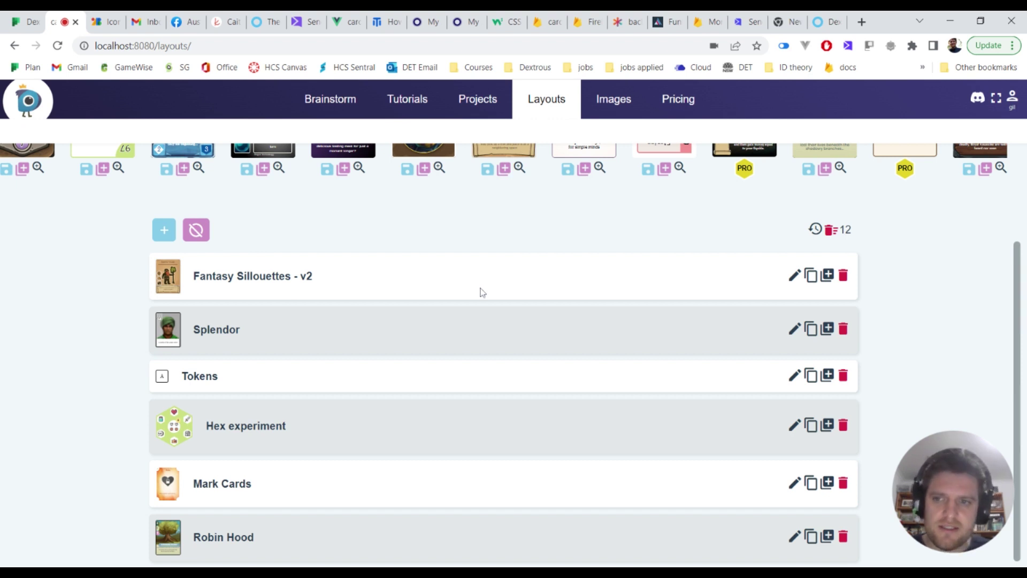
{"action": "scroll", "coordinate": [325, 304], "scroll_direction": "up", "scroll_amount": 1}
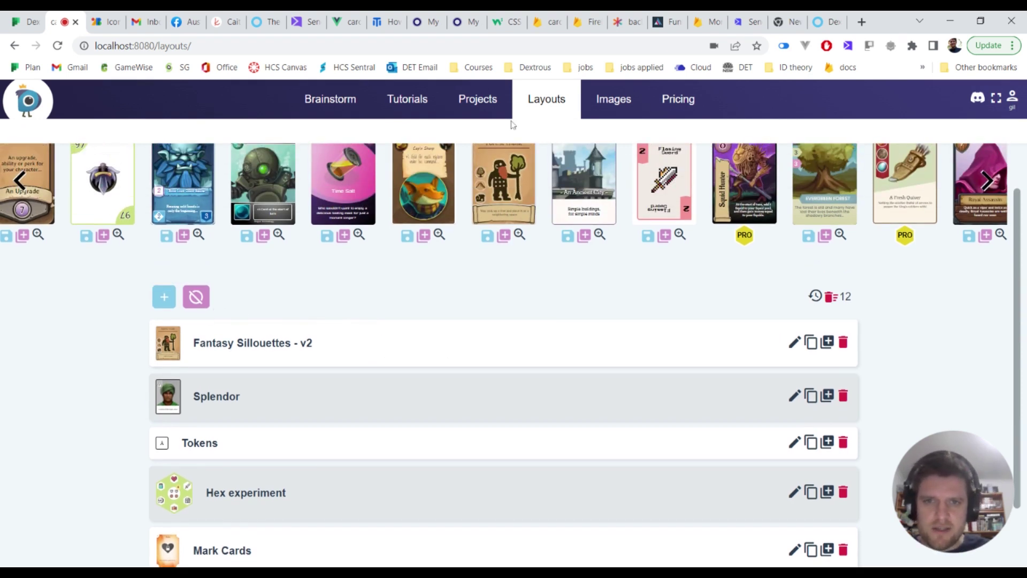
Open the Splendor-esque project and look through its cards and tokens components
{"action": "left_click", "coordinate": [486, 104]}
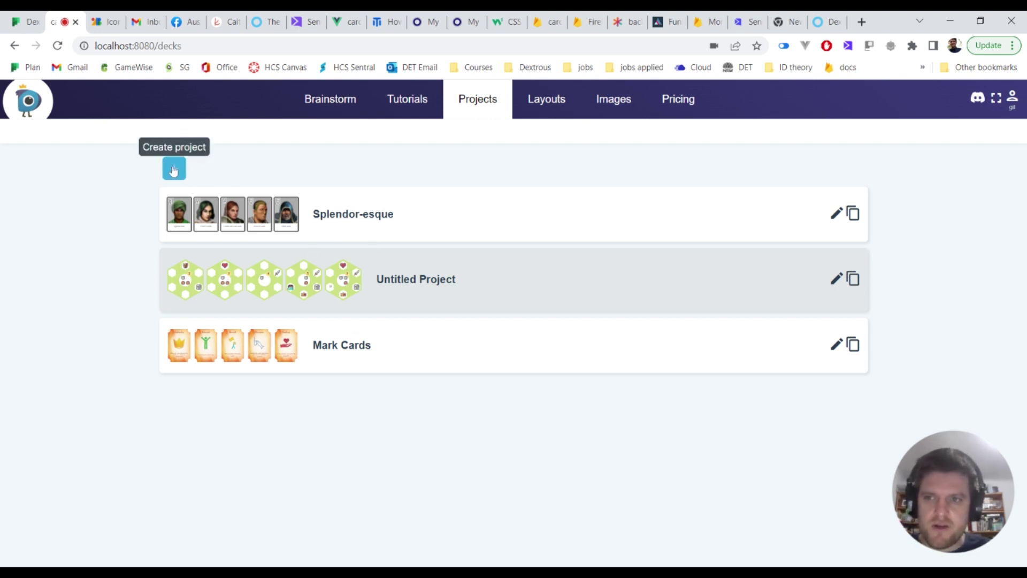
{"action": "left_click", "coordinate": [347, 216]}
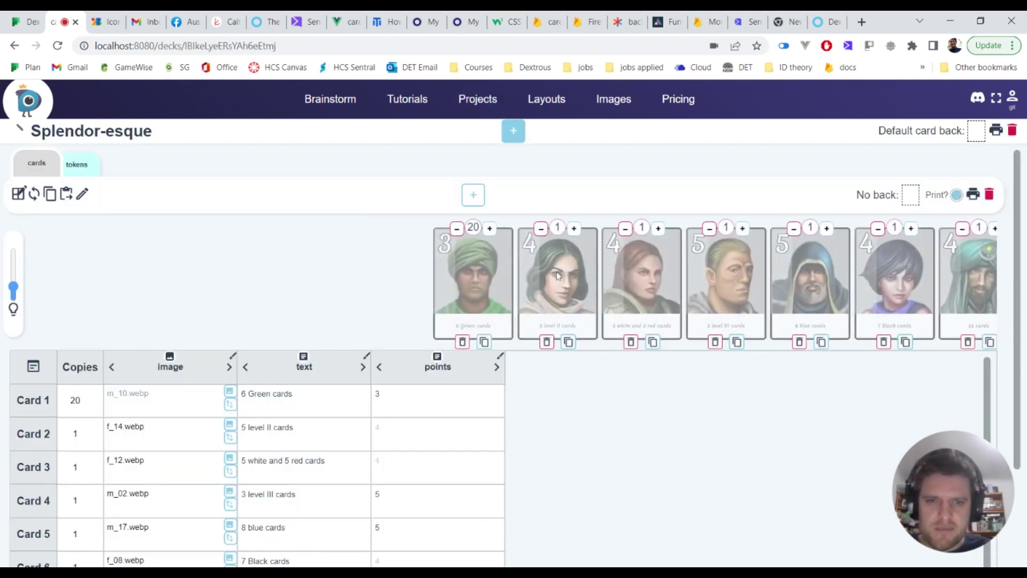
{"action": "left_click", "coordinate": [556, 275]}
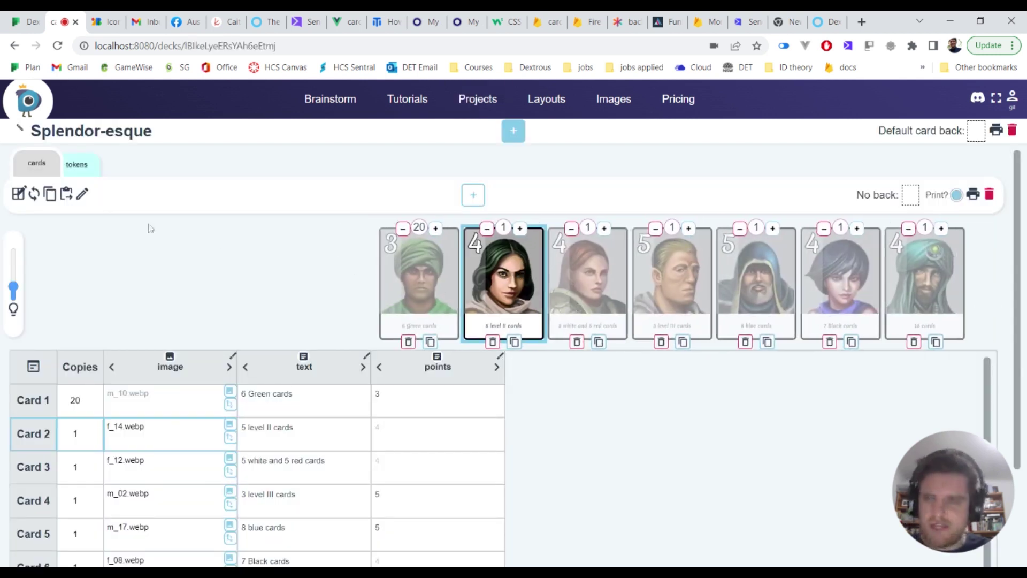
{"action": "left_click", "coordinate": [79, 170]}
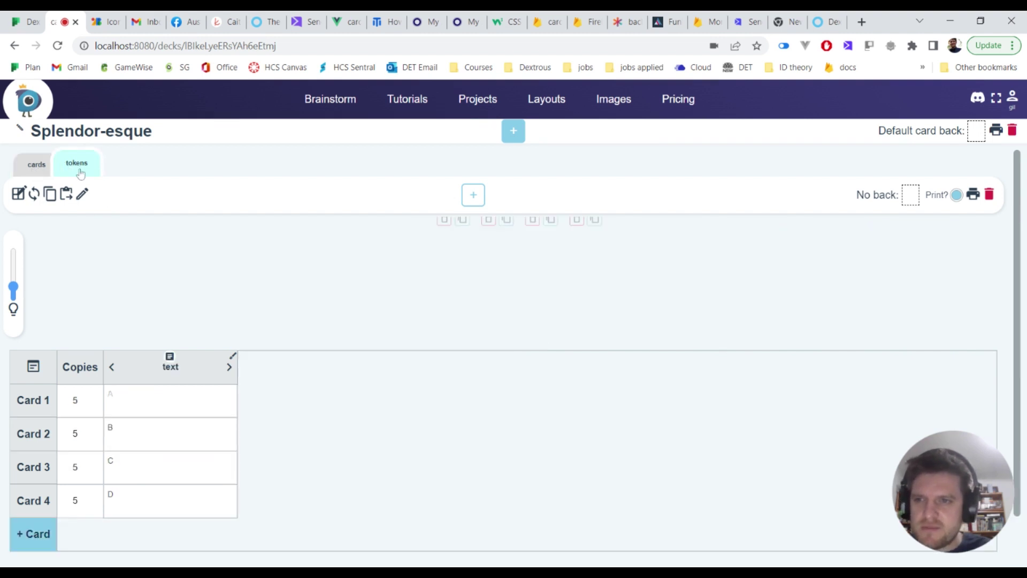
{"action": "left_click", "coordinate": [33, 169]}
{"action": "left_click", "coordinate": [79, 169]}
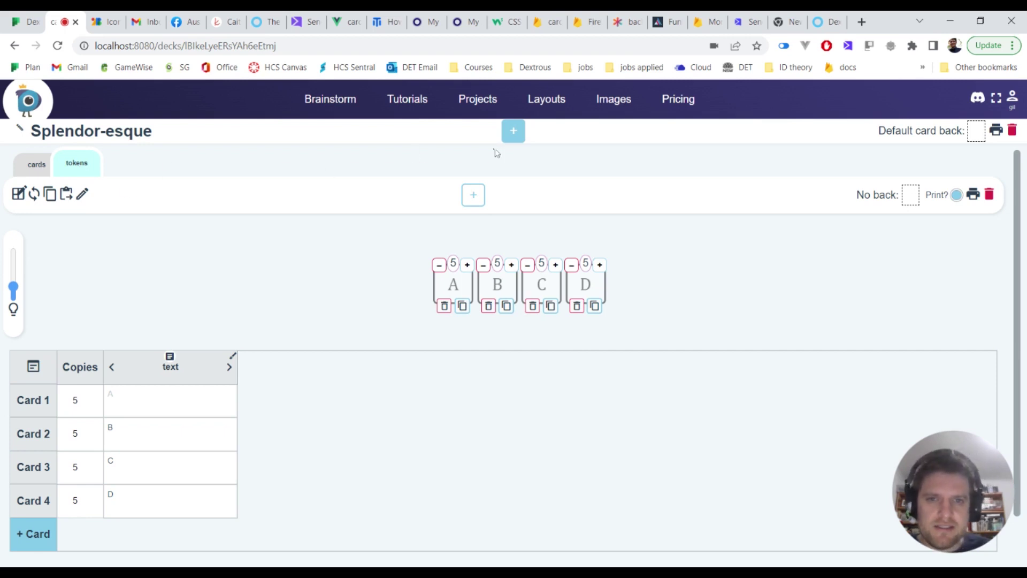
Add a component with an existing layout to the project, using the Fantasy Sillouettes - v2 layout
{"action": "left_click", "coordinate": [517, 133]}
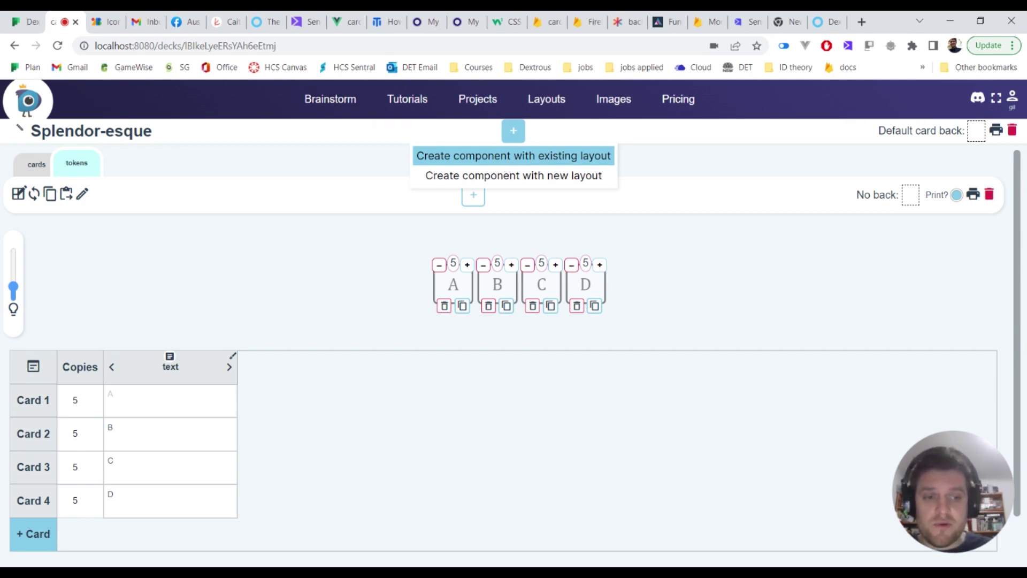
{"action": "left_click", "coordinate": [505, 161]}
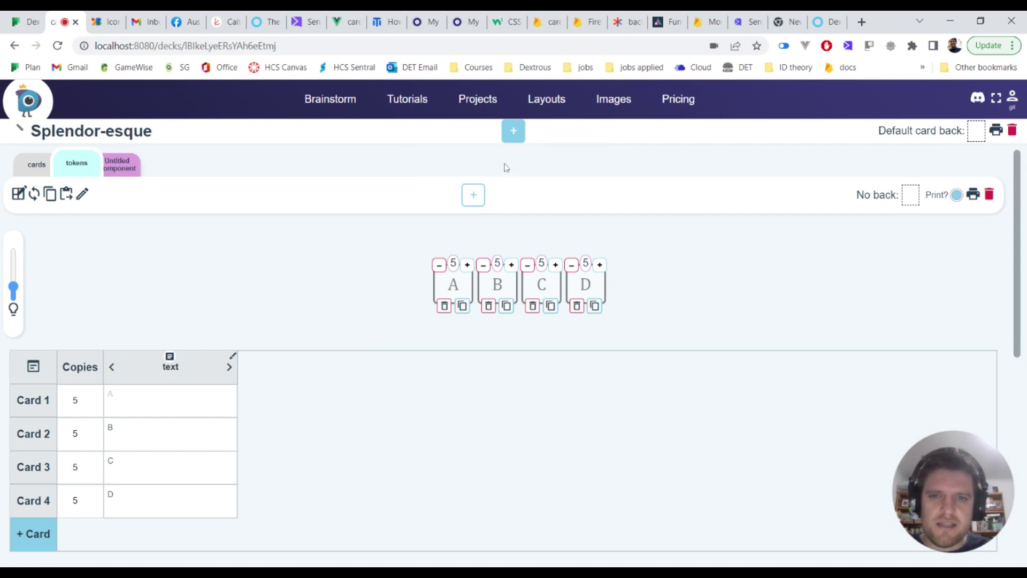
{"action": "left_click", "coordinate": [120, 170]}
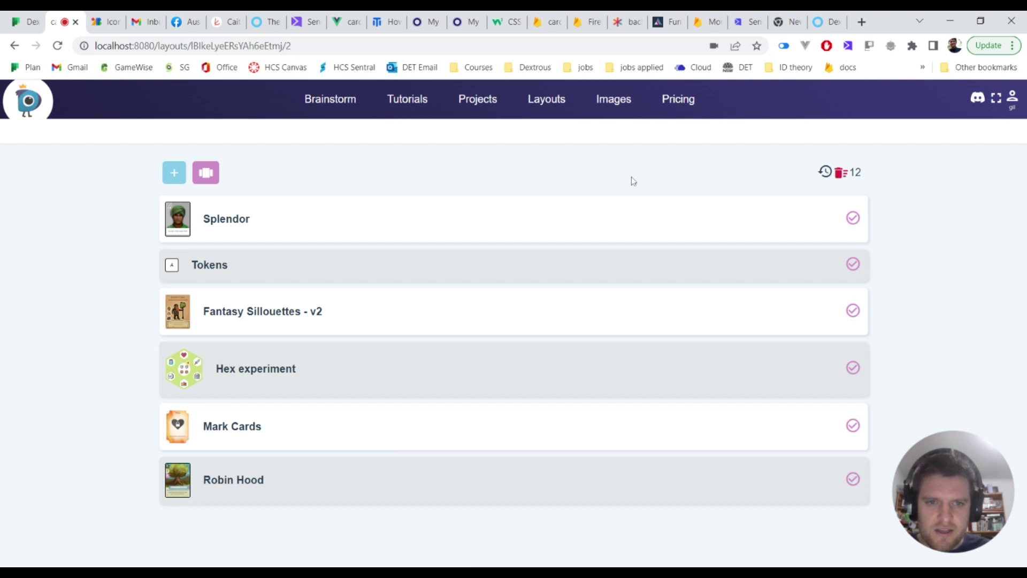
{"action": "left_click", "coordinate": [852, 310]}
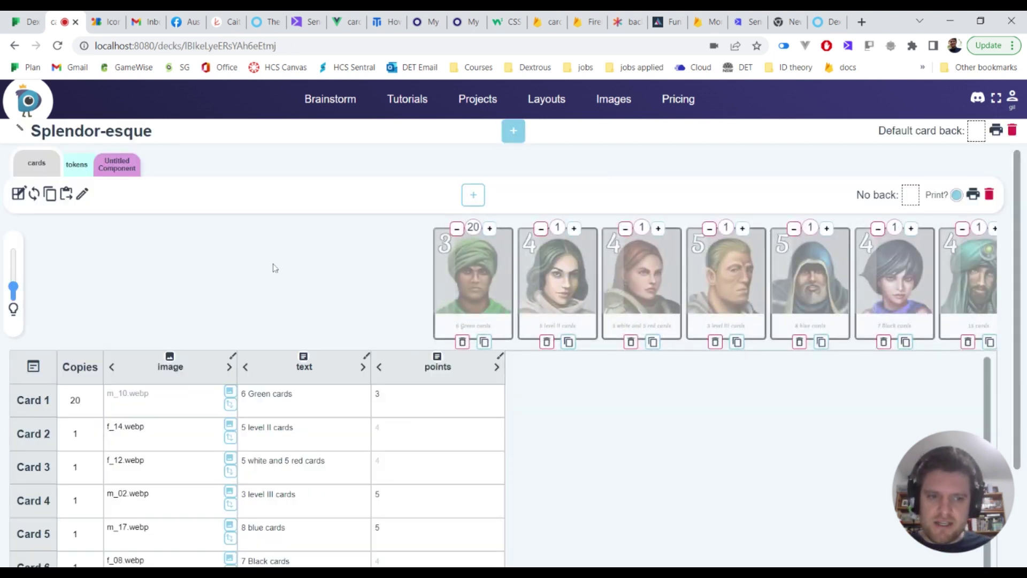
Open the untitled component, enlarge its card preview and rename the component to Fantasy creatures
{"action": "left_click", "coordinate": [121, 170]}
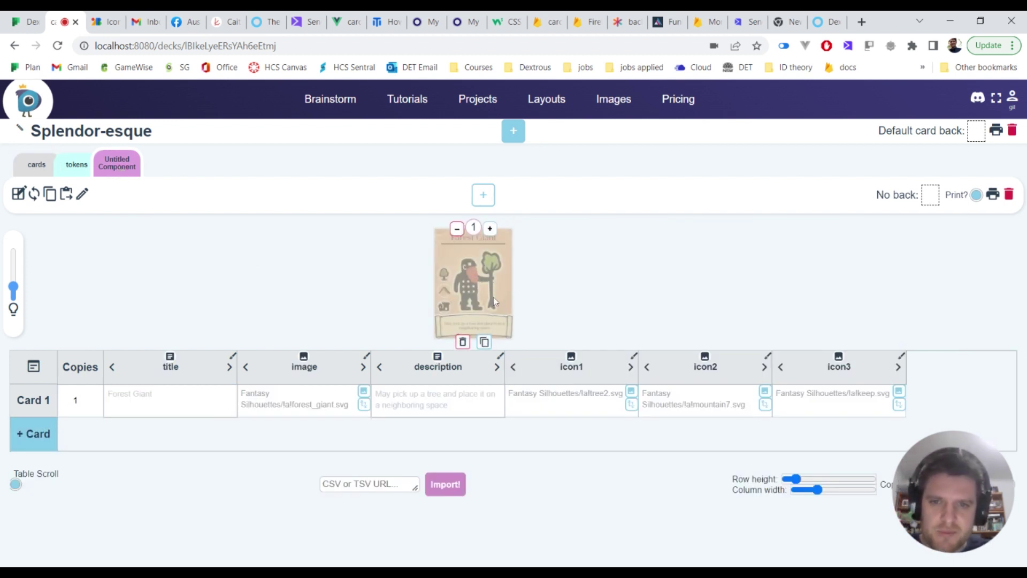
{"action": "left_click", "coordinate": [477, 293]}
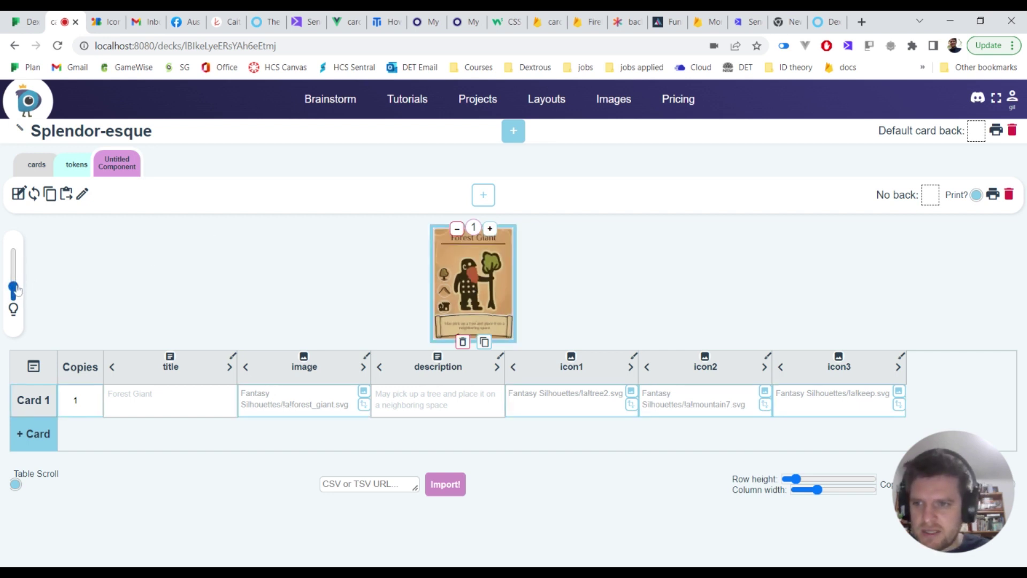
{"action": "left_click_drag", "start_coordinate": [13, 292], "coordinate": [14, 286]}
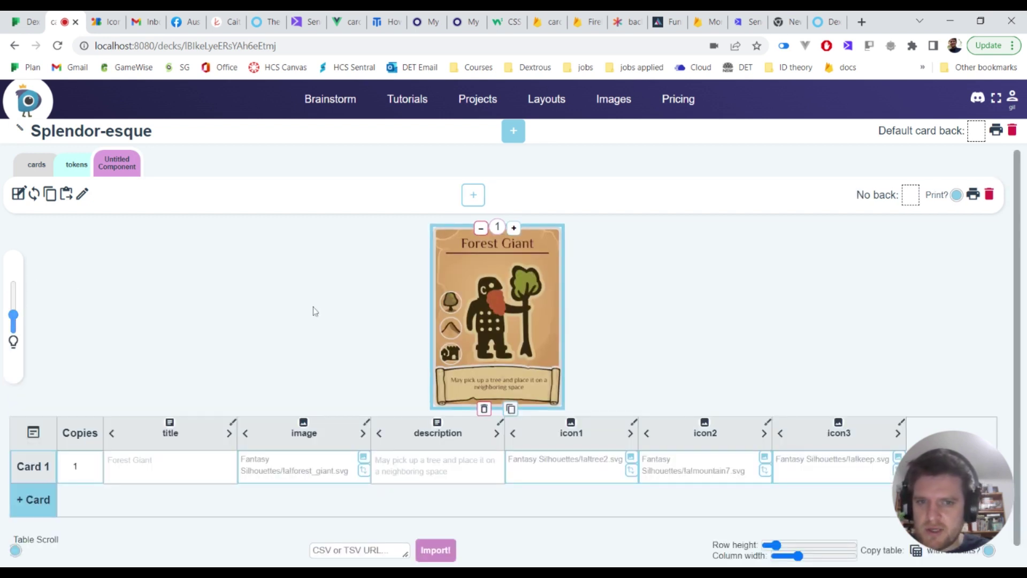
{"action": "left_click", "coordinate": [81, 198]}
{"action": "type", "text": "Fan"}
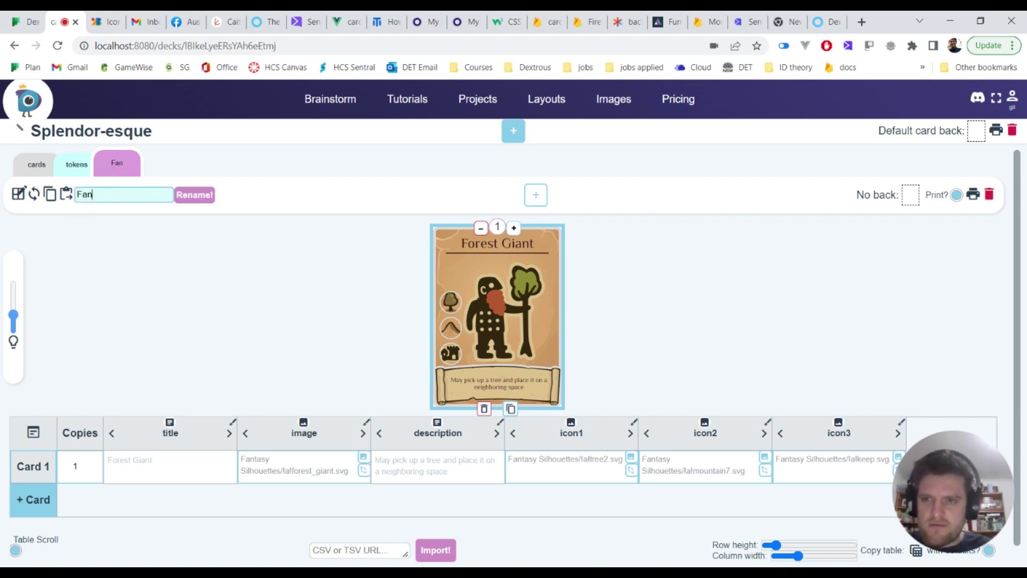
{"action": "type", "text": "tasy creatures"}
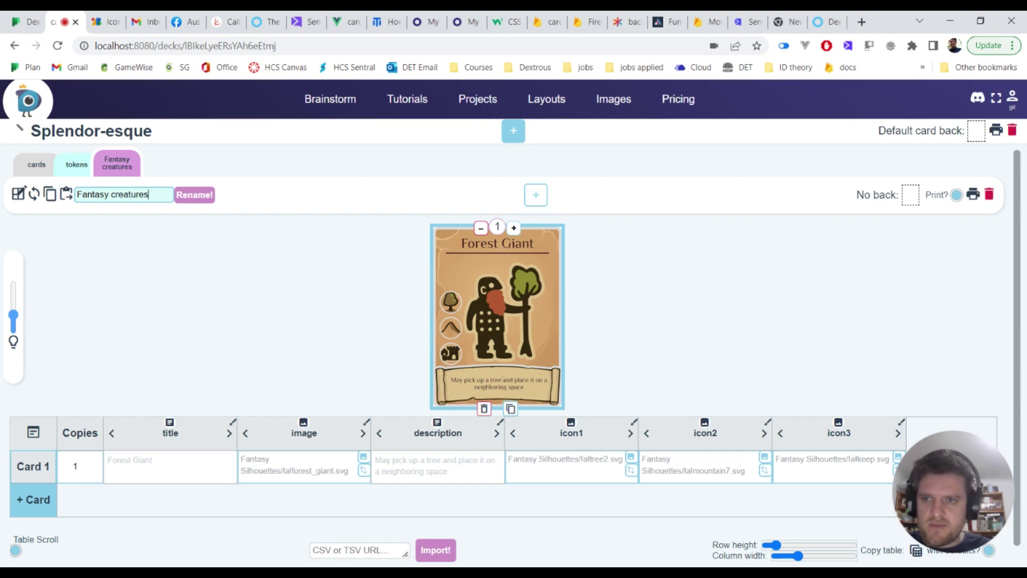
{"action": "left_click", "coordinate": [187, 194]}
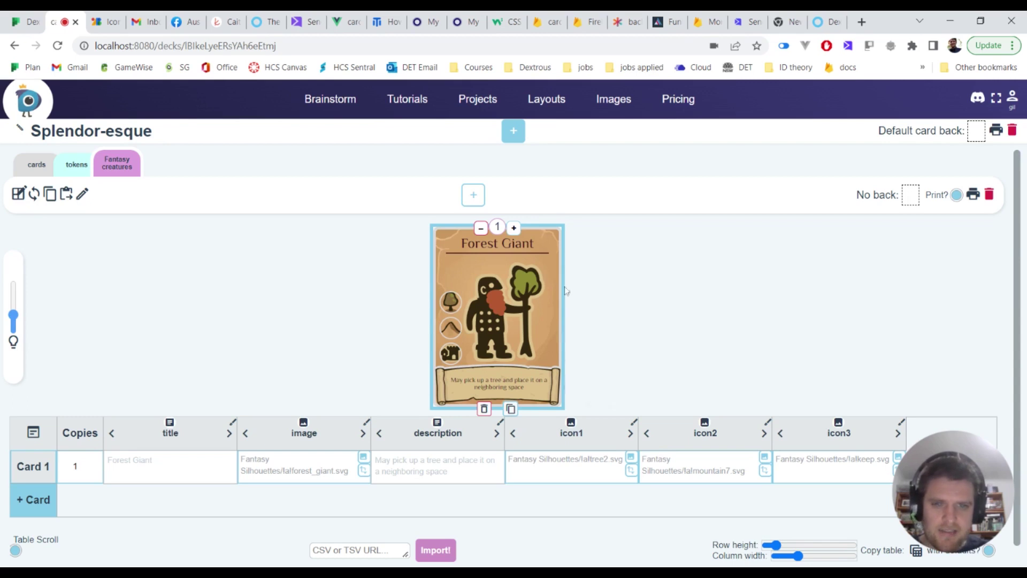
Duplicate the Forest Giant card twice and add one more card, making four in the component
{"action": "left_click", "coordinate": [511, 409]}
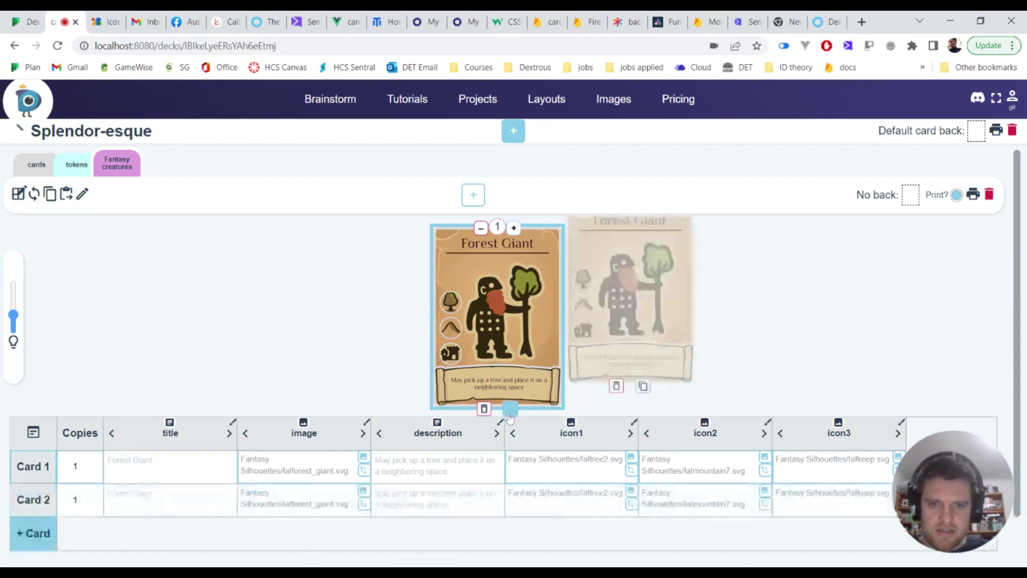
{"action": "left_click", "coordinate": [643, 409]}
{"action": "left_click", "coordinate": [474, 196]}
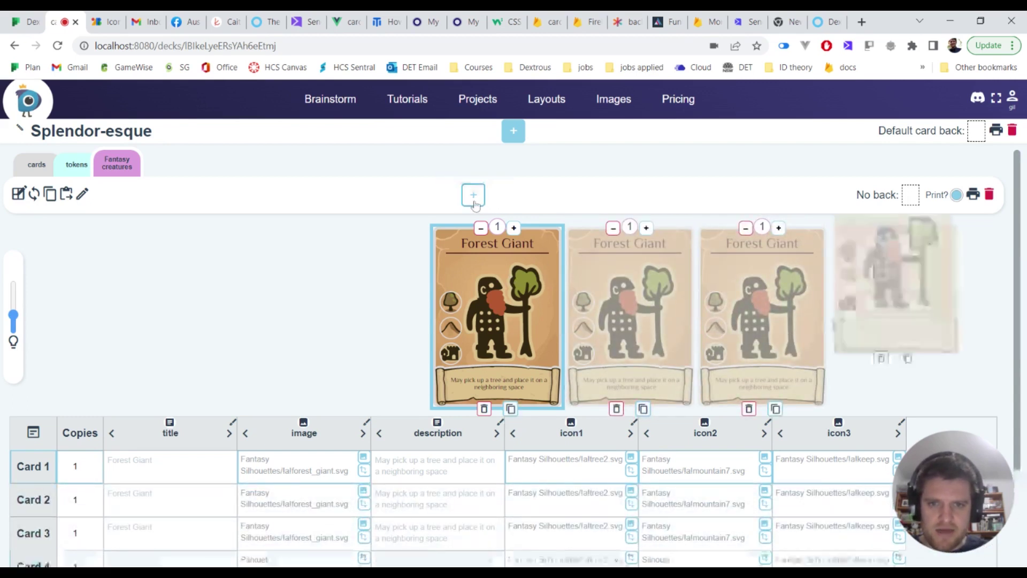
{"action": "left_click", "coordinate": [653, 347]}
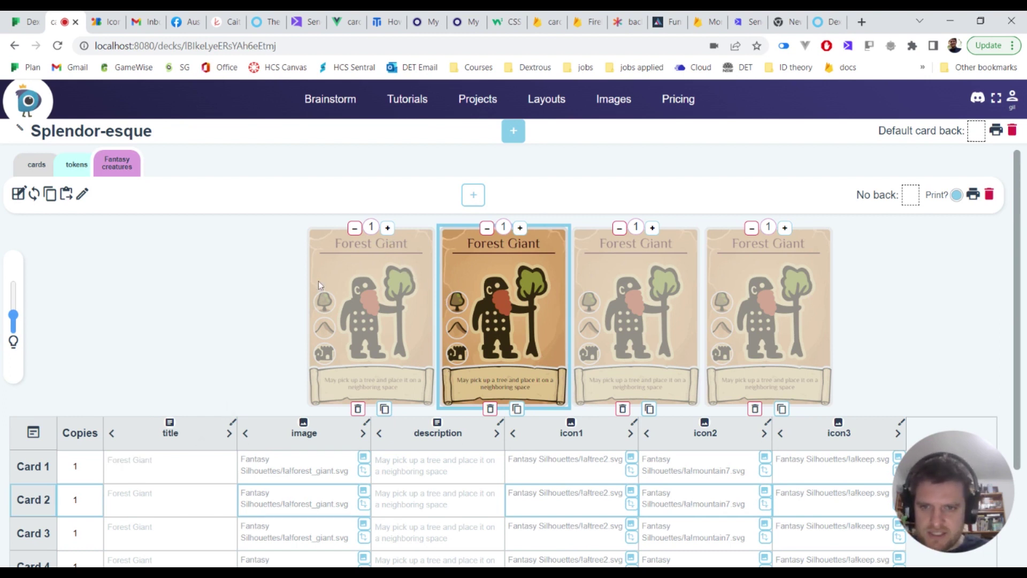
Set the title of Card 1 to Tree Breaker
{"action": "left_click", "coordinate": [358, 265]}
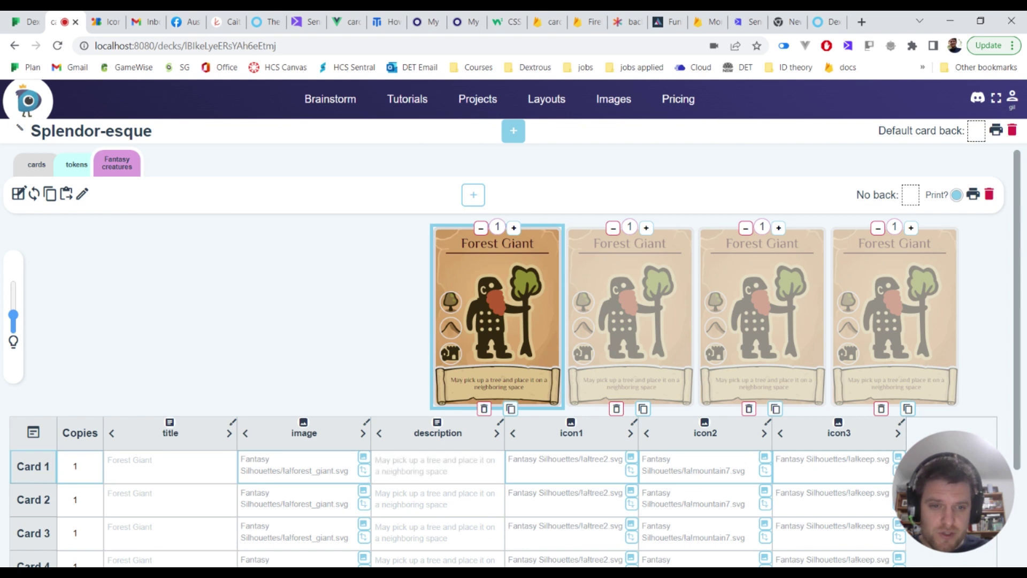
{"action": "left_click", "coordinate": [171, 466]}
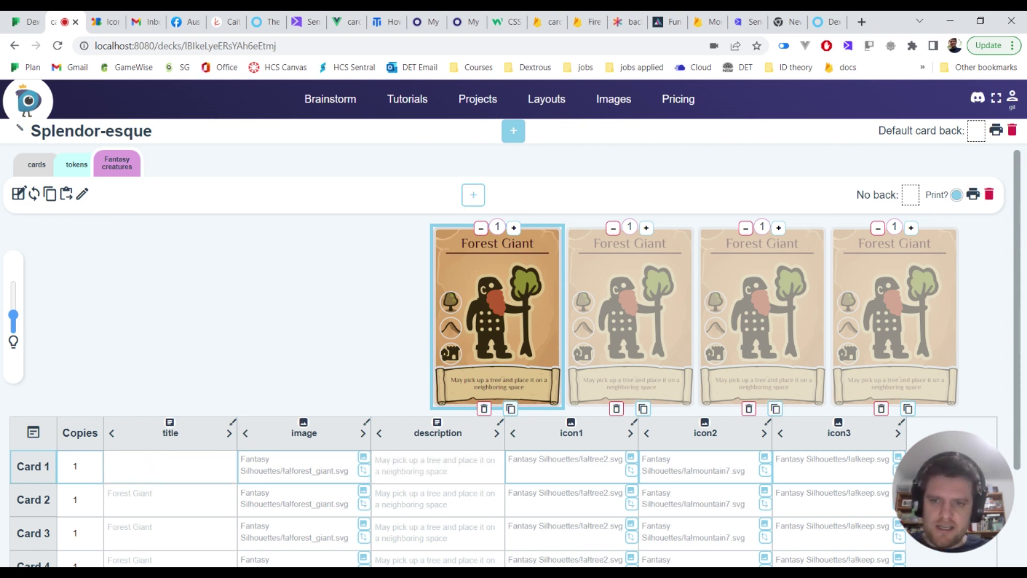
{"action": "left_click", "coordinate": [170, 466]}
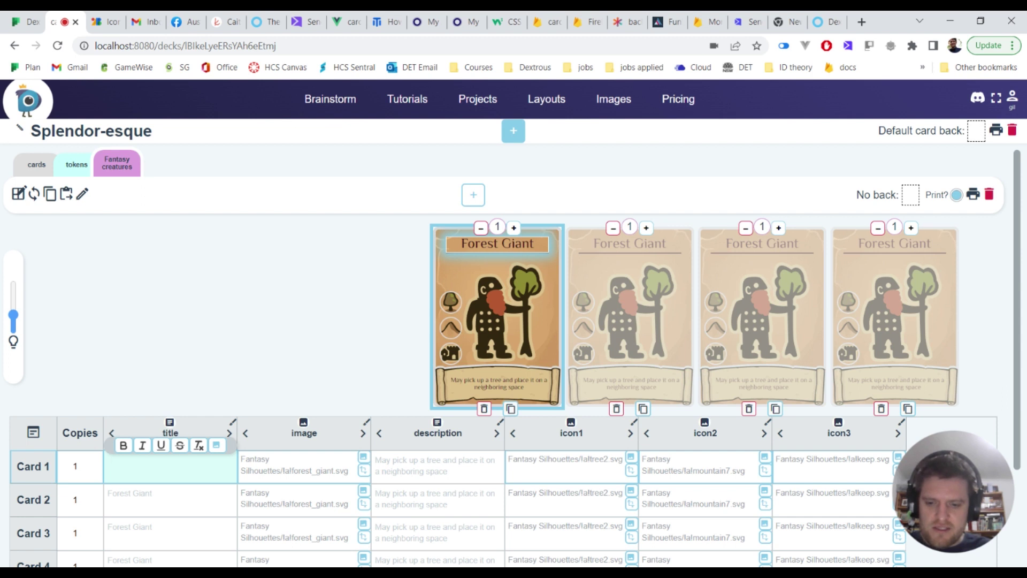
{"action": "type", "text": "Tree"}
{"action": "key", "text": "BackSpace"}
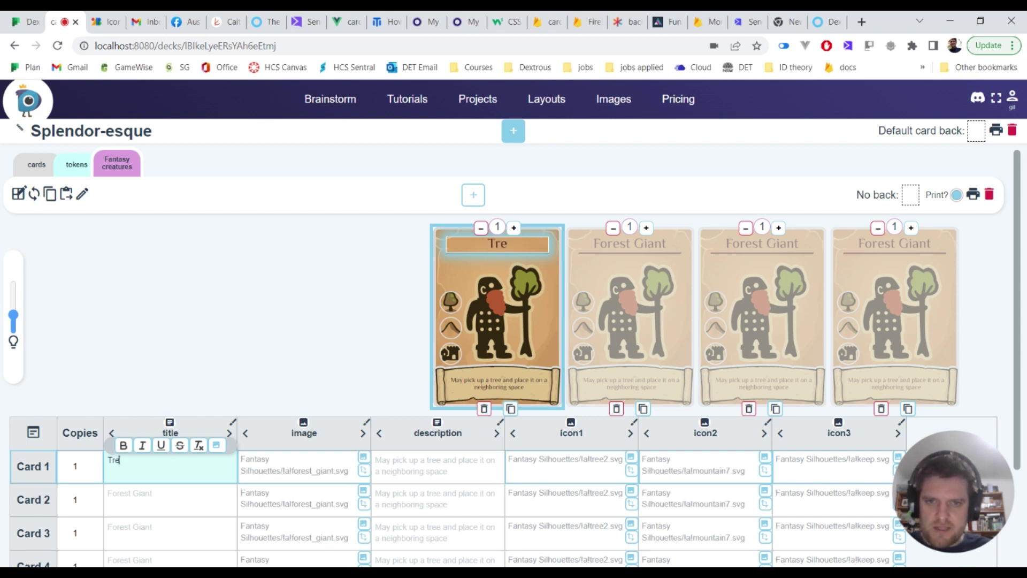
{"action": "type", "text": "e Breaker"}
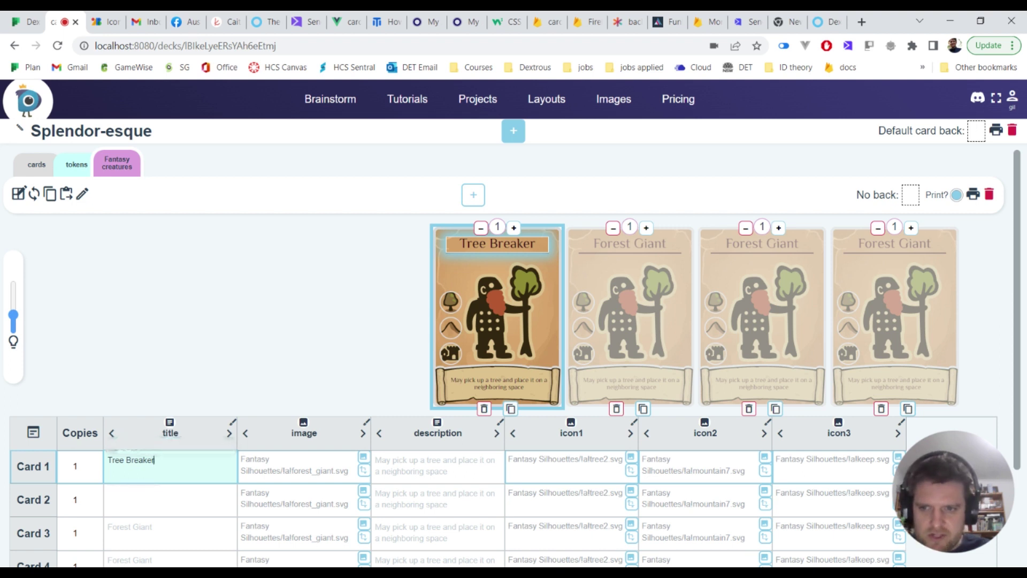
Set the title of Card 2 to Knight
{"action": "left_click", "coordinate": [170, 499]}
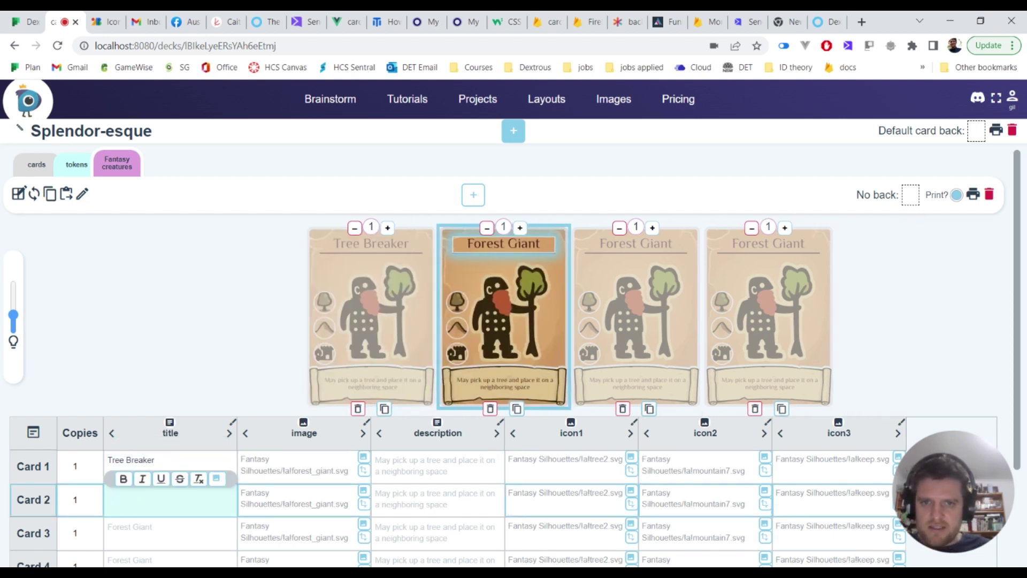
{"action": "type", "text": "Knight"}
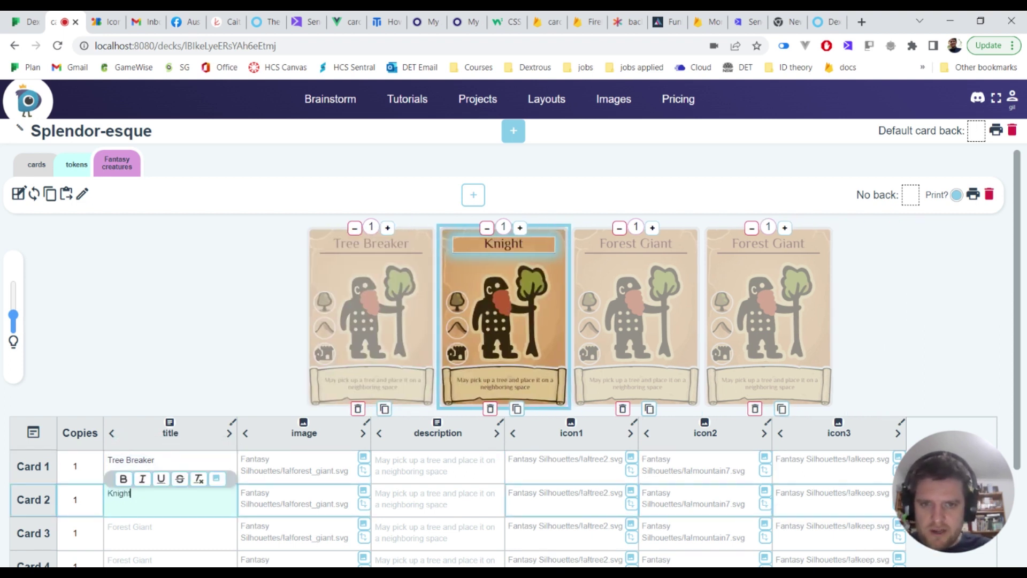
{"action": "key", "text": "Return"}
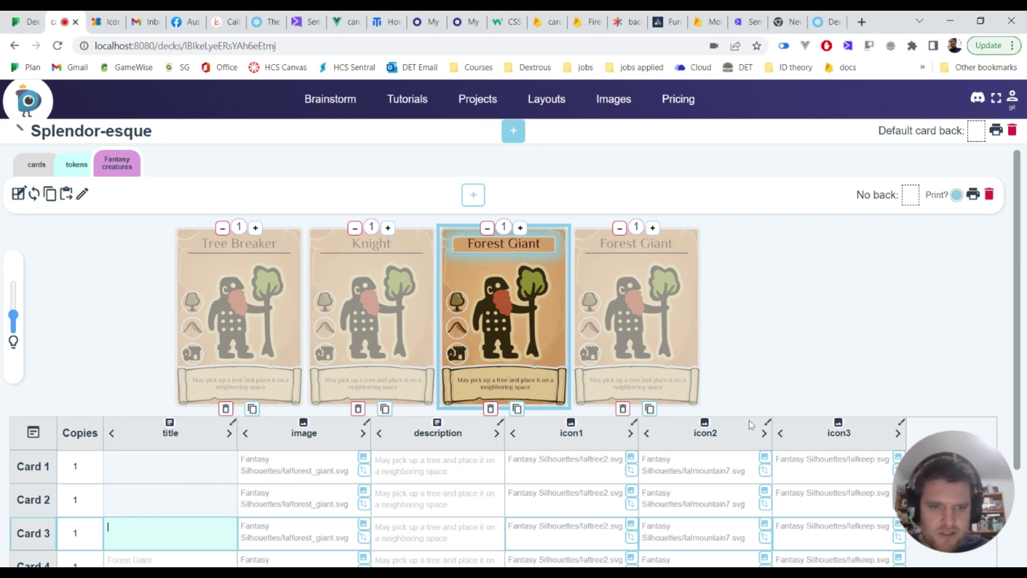
{"action": "left_click", "coordinate": [202, 500]}
{"action": "key", "text": "Tab"}
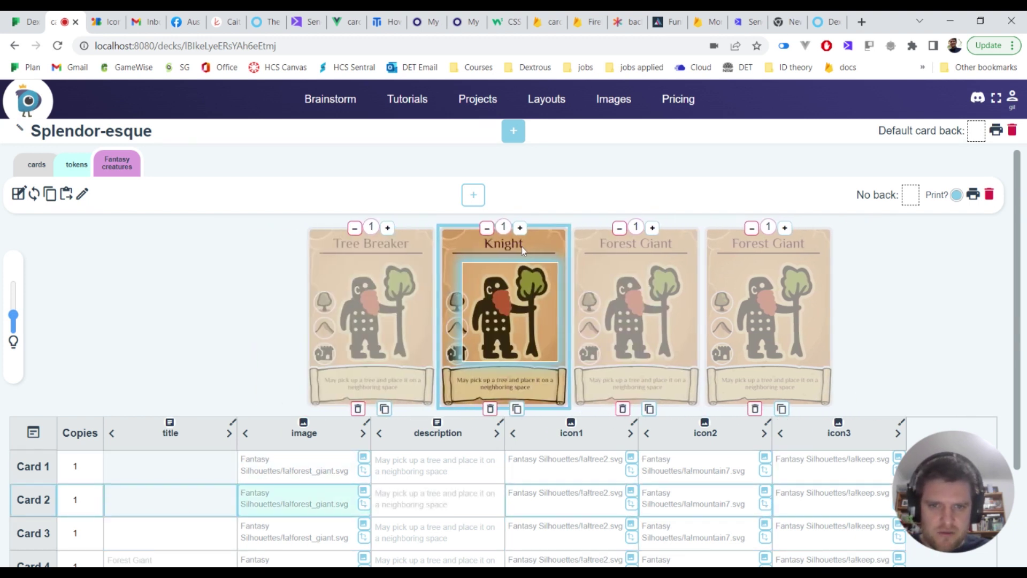
{"action": "left_click", "coordinate": [521, 246]}
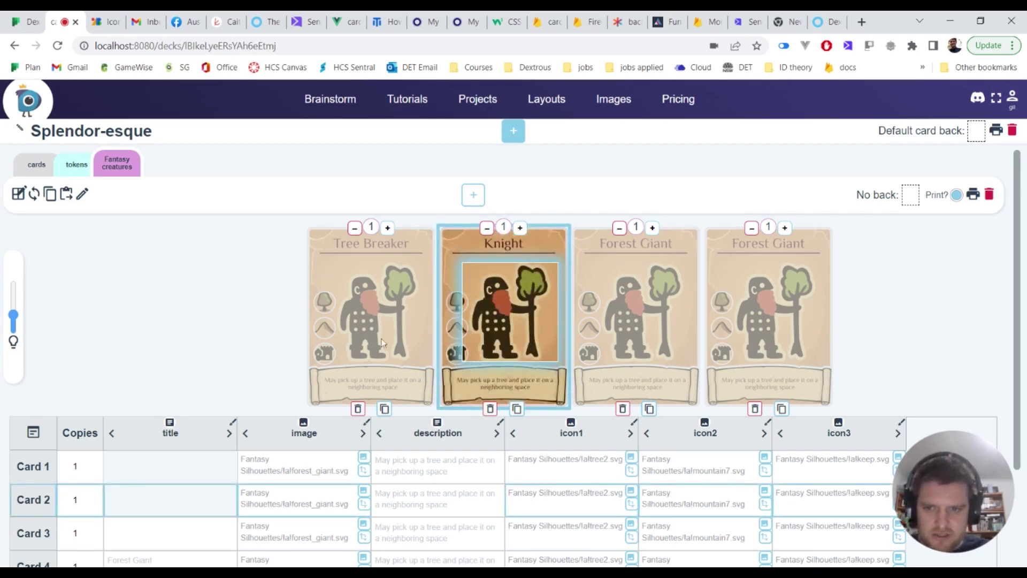
{"action": "left_click", "coordinate": [241, 459]}
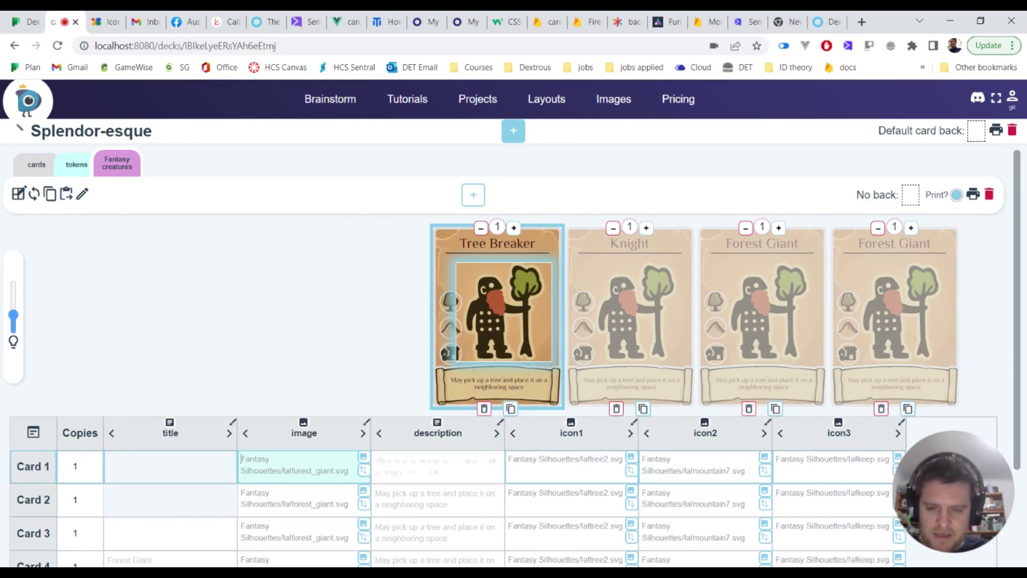
Replace Card 2's image with human_royal_knight.svg from the fantasy characters collection
{"action": "left_click", "coordinate": [243, 495]}
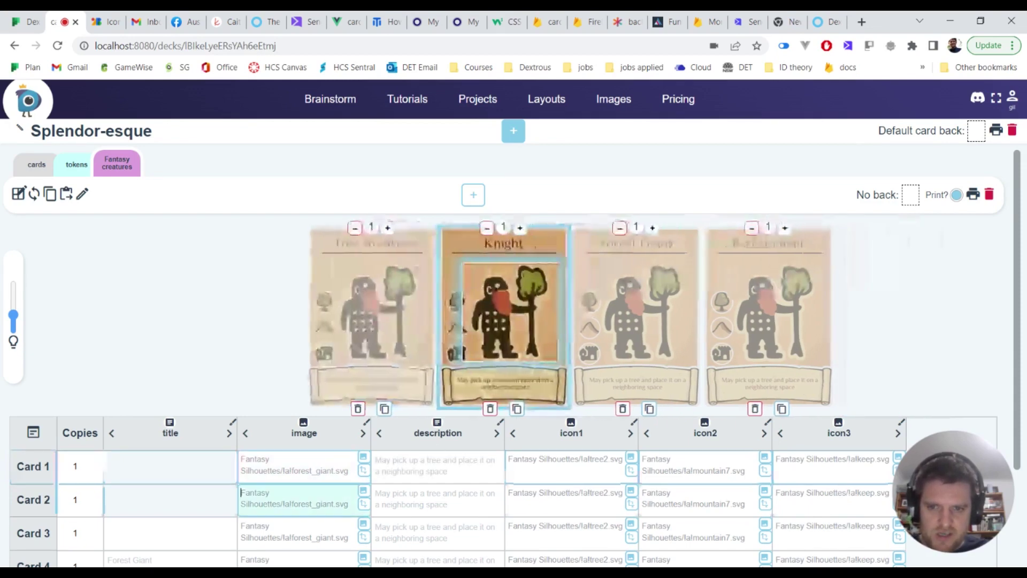
{"action": "left_click", "coordinate": [364, 491]}
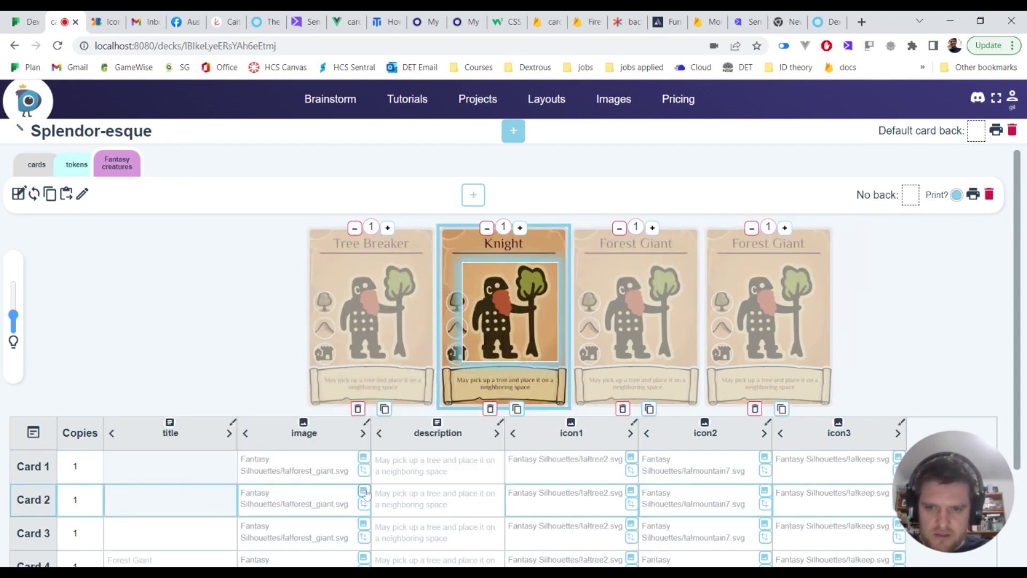
{"action": "left_click", "coordinate": [364, 491]}
{"action": "left_click", "coordinate": [139, 449]}
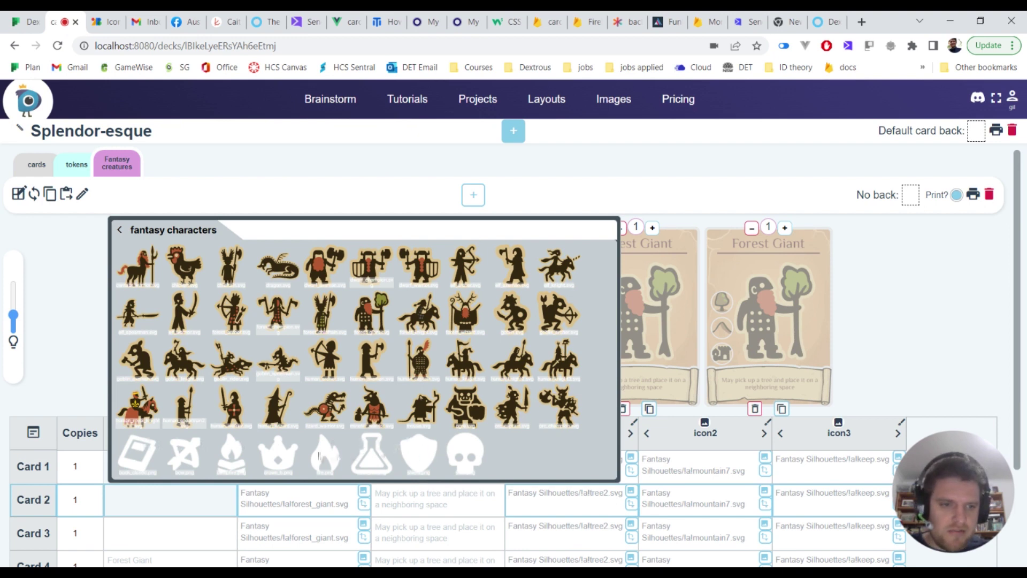
{"action": "left_click", "coordinate": [144, 404]}
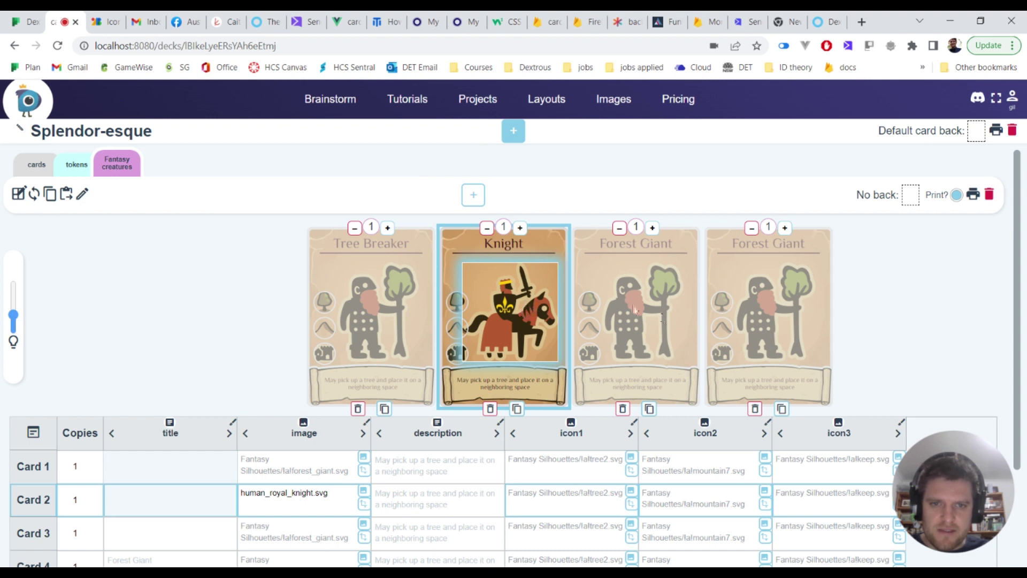
Set Card 3's image to forest_archer.svg and Card 4's image to human_wizard.svg from the fantasy characters collection
{"action": "left_click", "coordinate": [363, 524]}
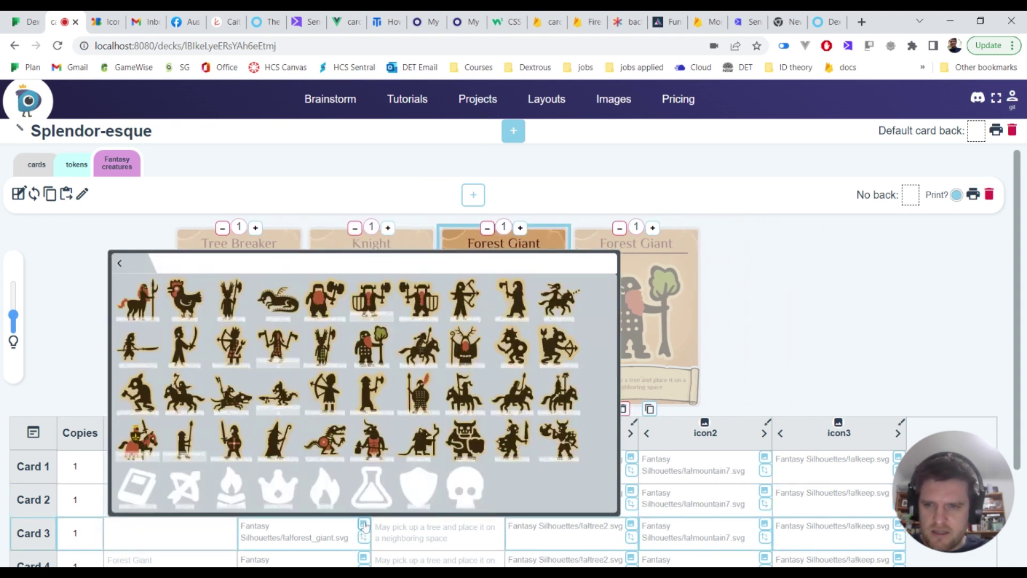
{"action": "left_click", "coordinate": [231, 347]}
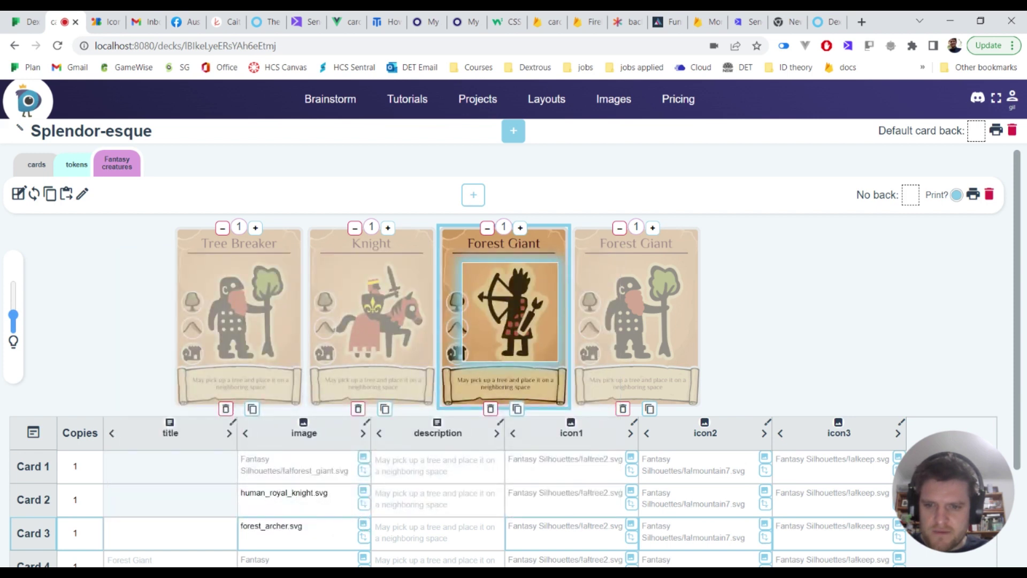
{"action": "left_click", "coordinate": [365, 558]}
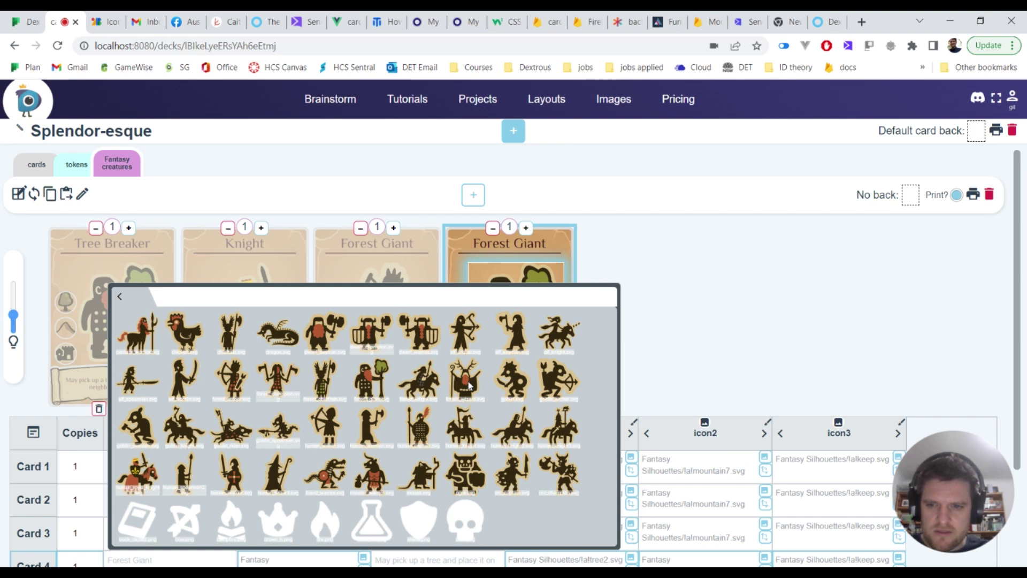
{"action": "left_click", "coordinate": [275, 476]}
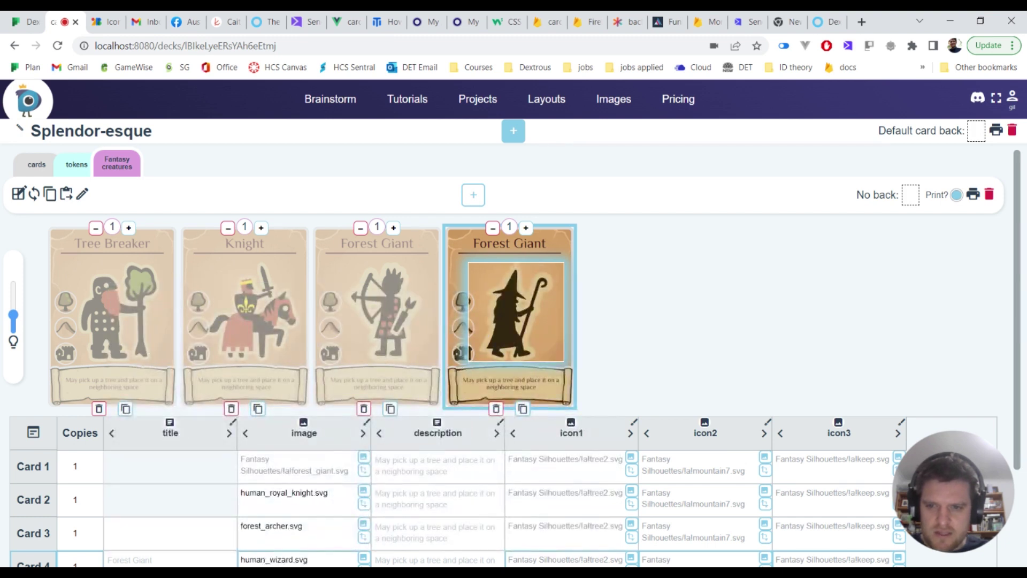
Set the title of Card 4 to Gondolf
{"action": "left_click", "coordinate": [174, 558]}
{"action": "type", "text": "Ga"}
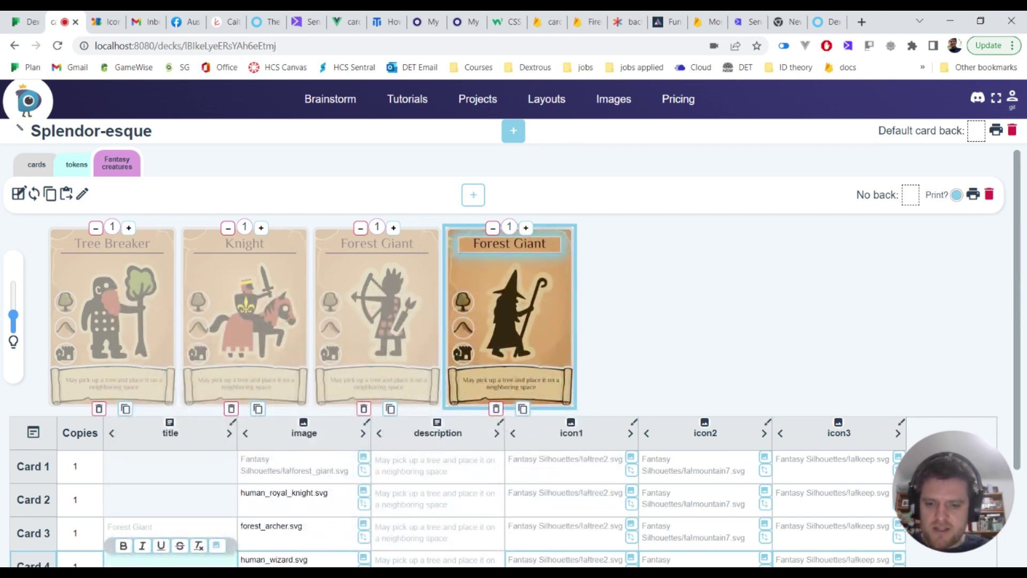
{"action": "type", "text": "ndol"}
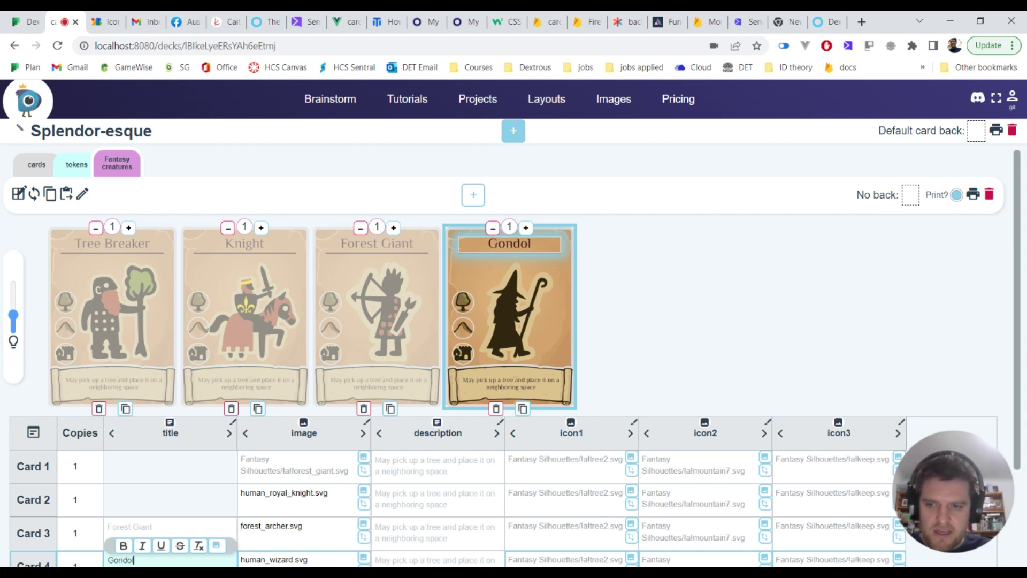
{"action": "type", "text": "f ine "}
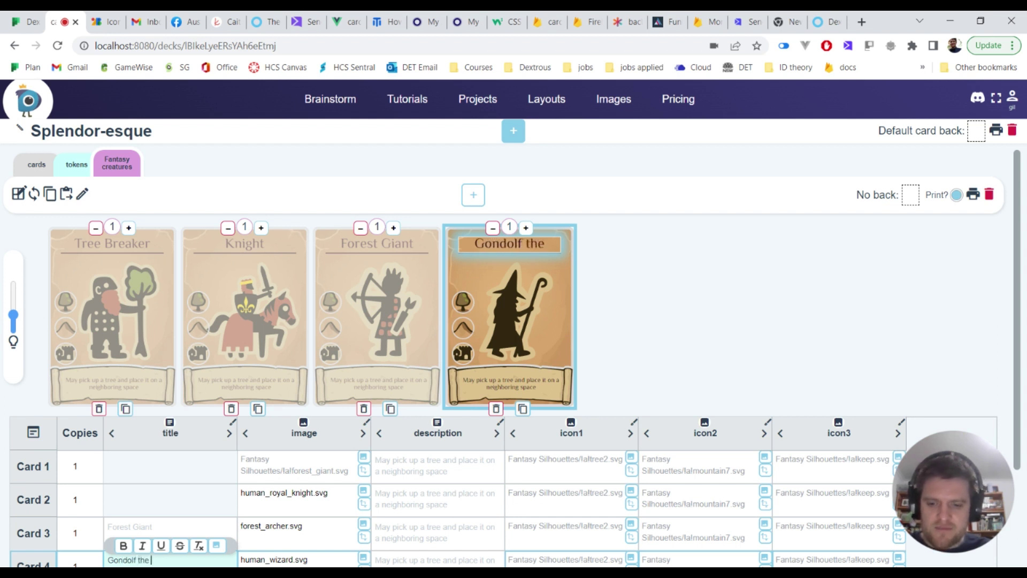
{"action": "type", "text": "G"}
{"action": "key", "text": "BackSpace"}
{"action": "key", "text": "BackSpace"}
{"action": "key", "text": "BackSpace"}
{"action": "key", "text": "BackSpace"}
{"action": "key", "text": "BackSpace"}
{"action": "key", "text": "BackSpace"}
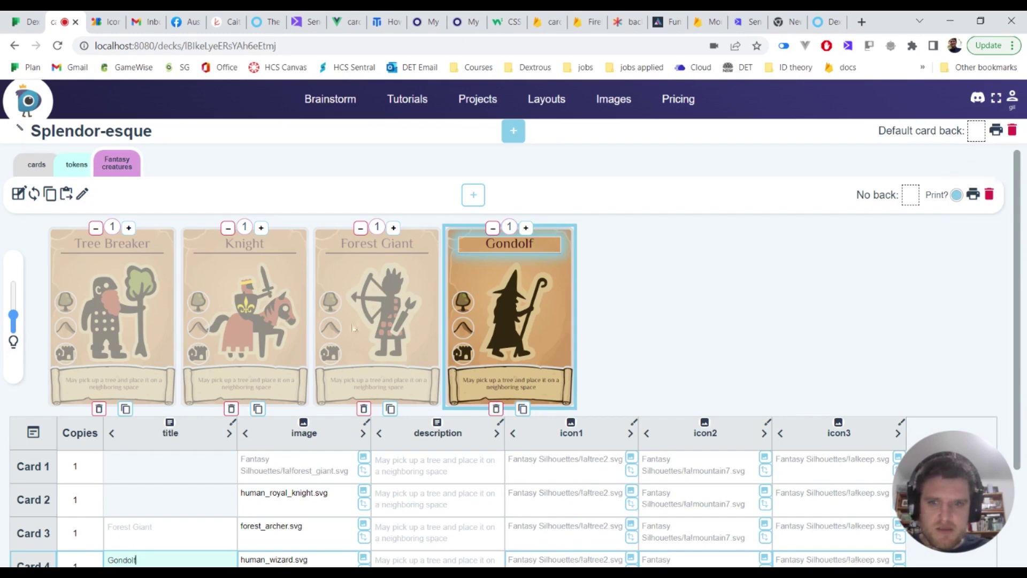
Set the number of copies to 4 for the Tree Breaker card and 3 for the Knight card
{"action": "left_click", "coordinate": [139, 269]}
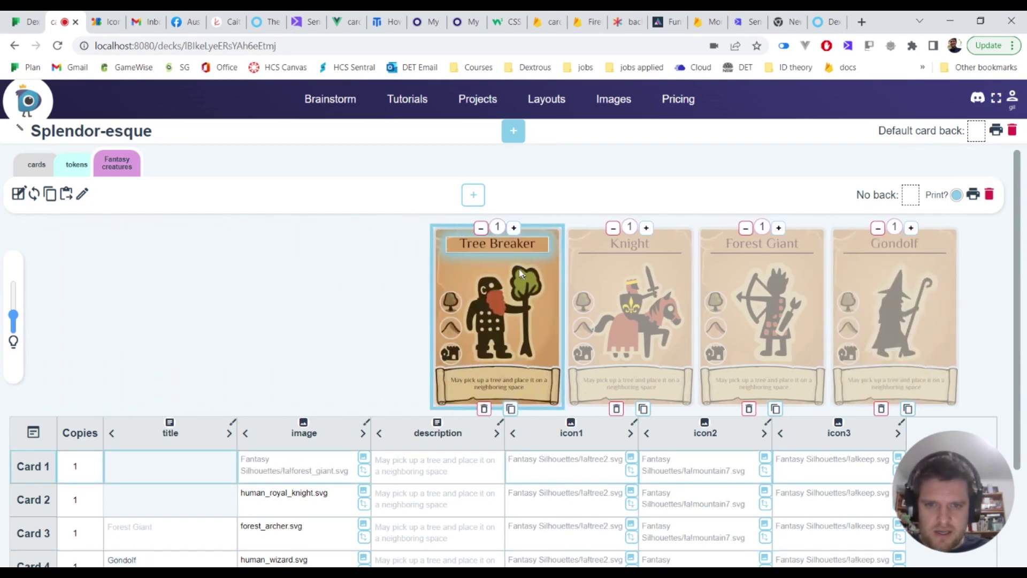
{"action": "left_click", "coordinate": [95, 464]}
{"action": "left_click", "coordinate": [96, 464]}
{"action": "left_click", "coordinate": [95, 464]}
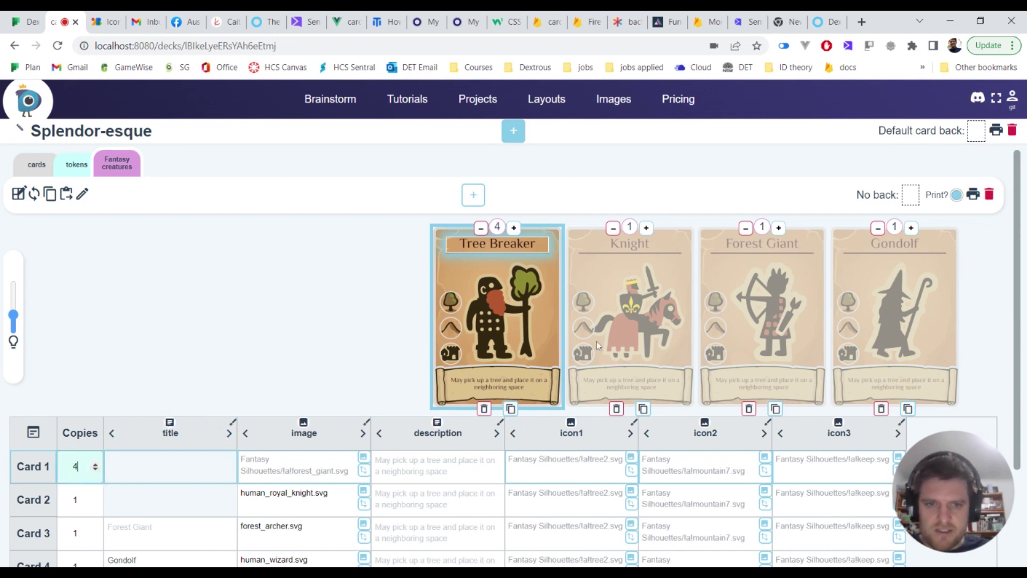
{"action": "left_click", "coordinate": [96, 497]}
{"action": "left_click", "coordinate": [95, 497]}
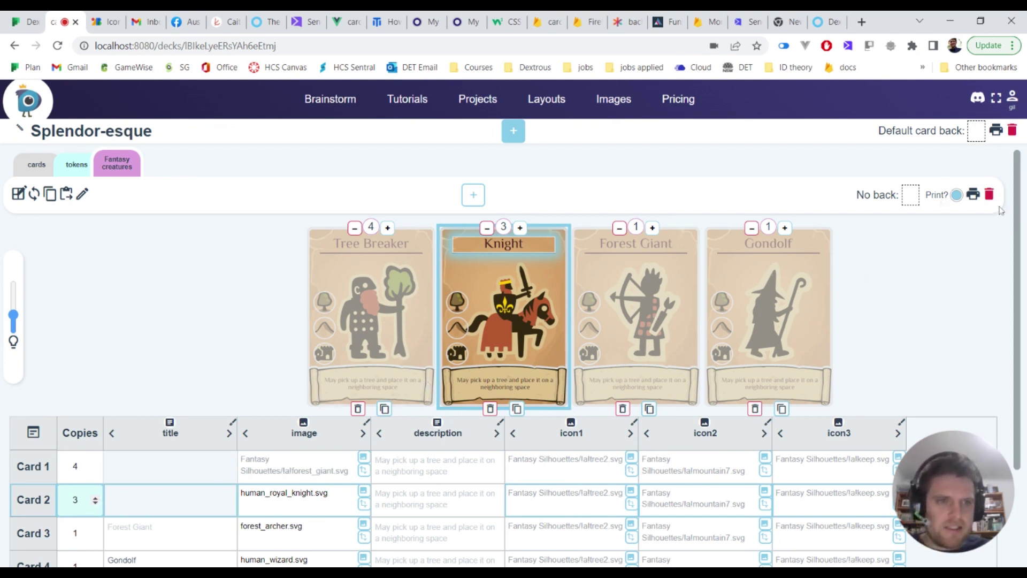
Open the print layout for the Fantasy creatures component and review its card sheet
{"action": "left_click", "coordinate": [974, 196]}
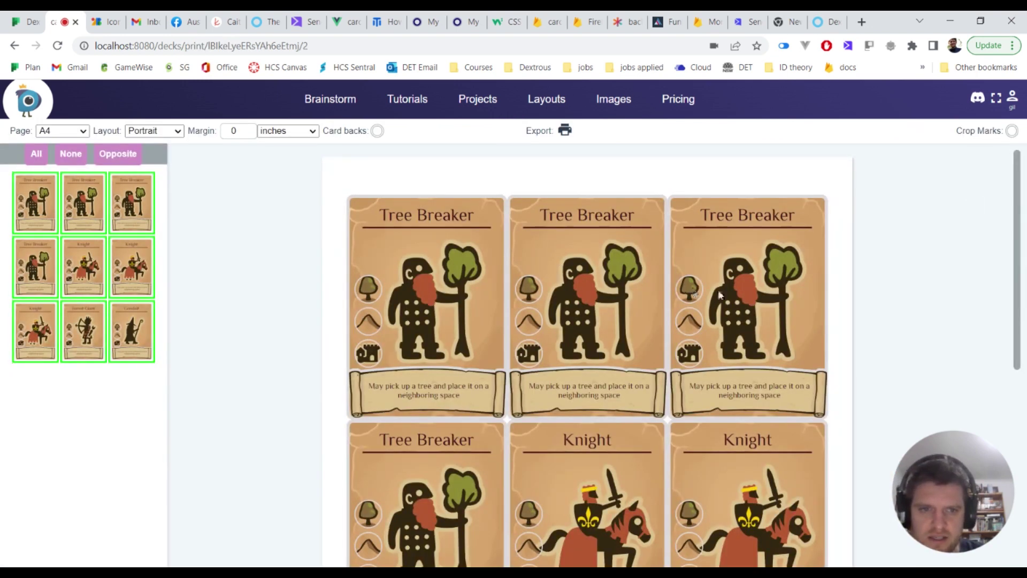
{"action": "scroll", "coordinate": [433, 359], "scroll_direction": "down", "scroll_amount": 6}
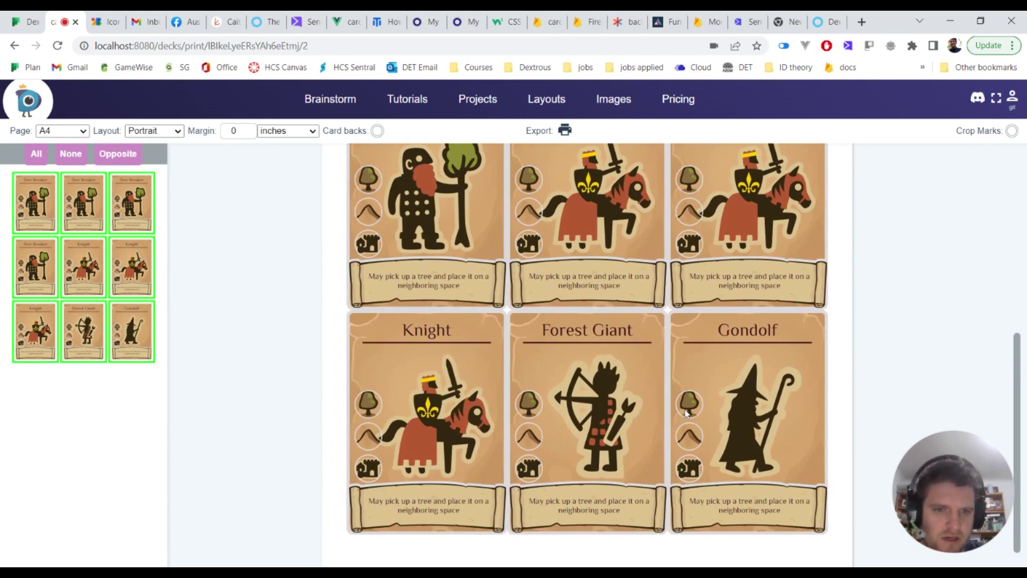
{"action": "scroll", "coordinate": [686, 412], "scroll_direction": "up", "scroll_amount": 6}
Start a Print to PDF export of the card sheet and check the pages in the print preview
{"action": "left_click", "coordinate": [566, 132]}
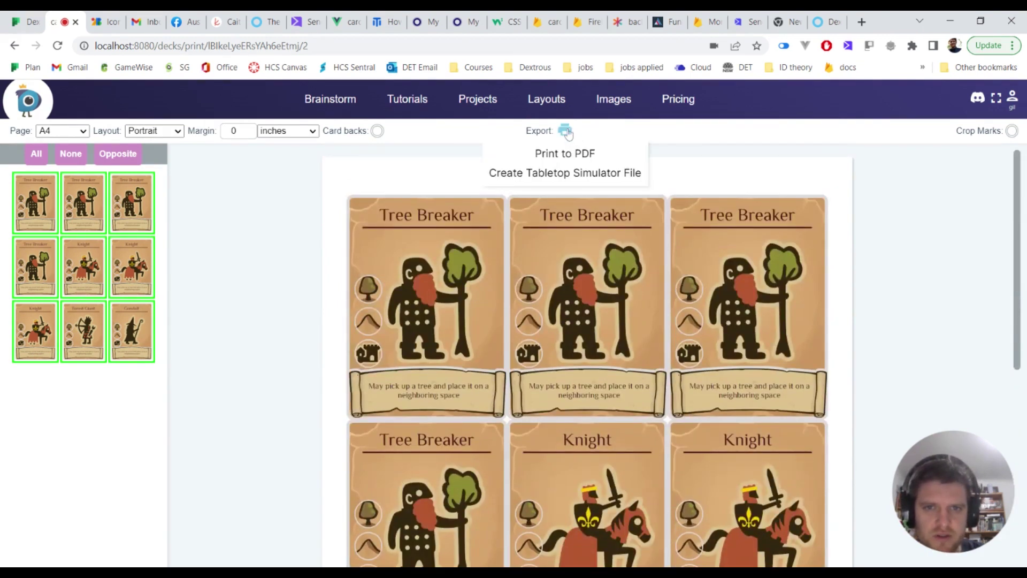
{"action": "left_click", "coordinate": [573, 153]}
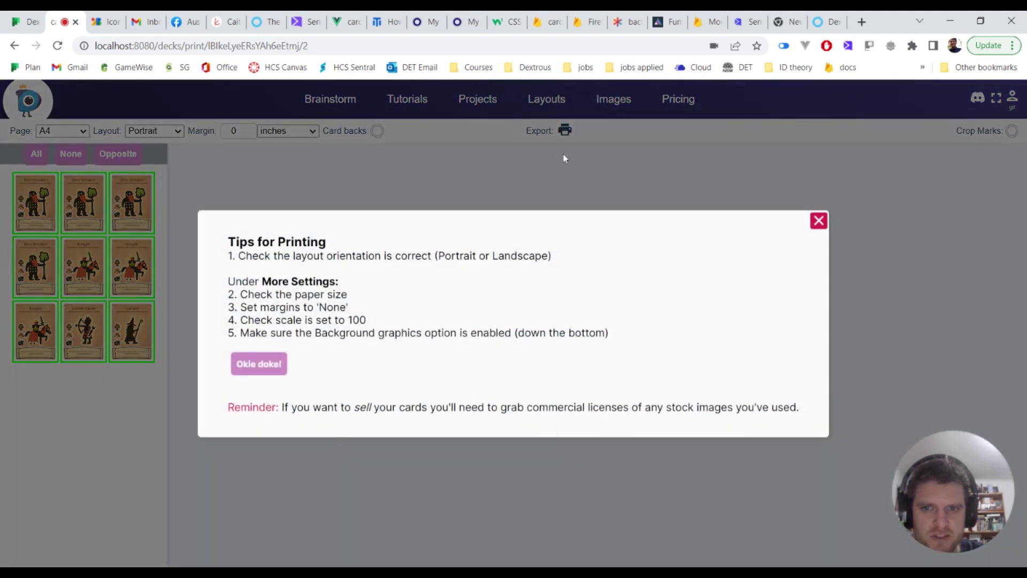
{"action": "left_click", "coordinate": [260, 365]}
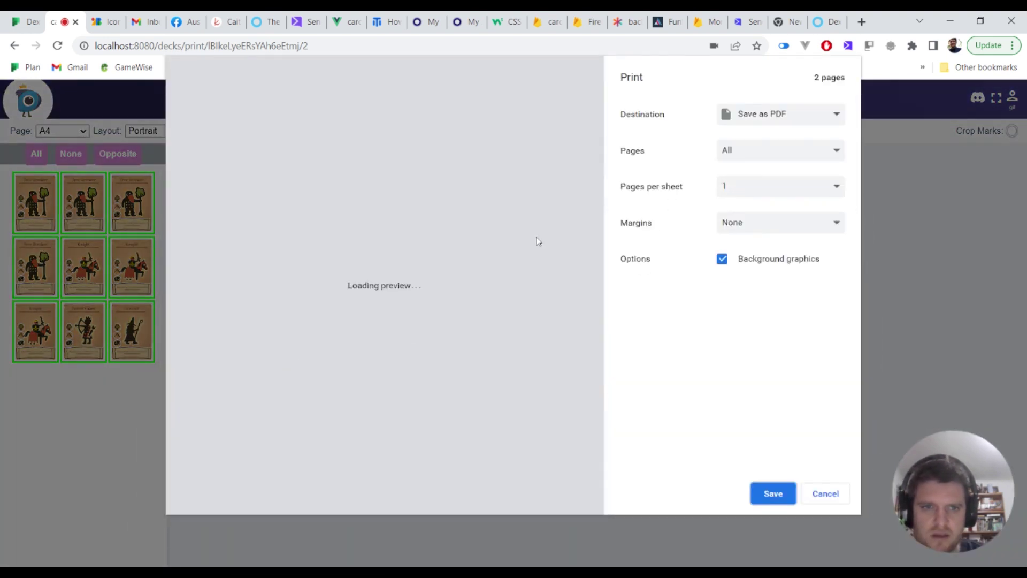
{"action": "scroll", "coordinate": [495, 259], "scroll_direction": "down", "scroll_amount": 4}
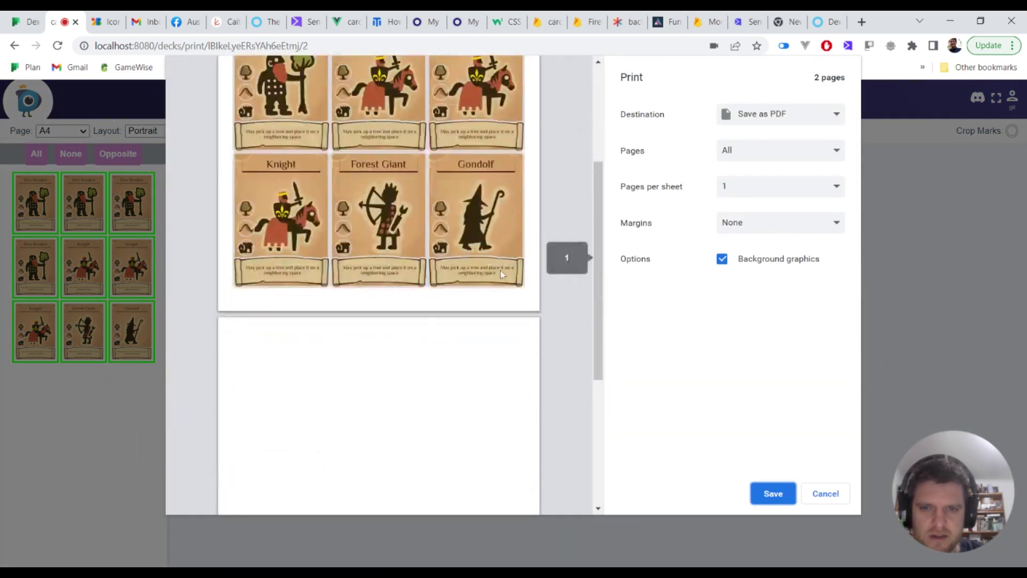